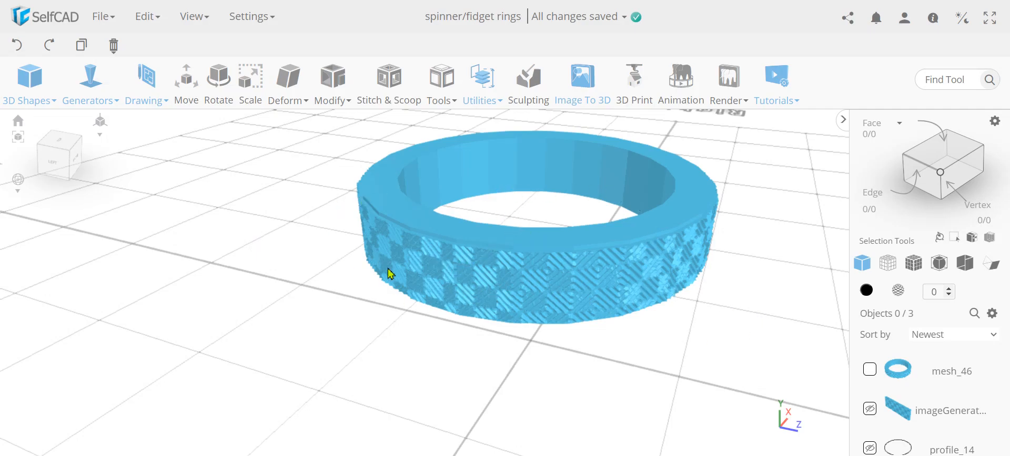
Delete all objects from the scene, including the patterned ring, image panel and profile.
left_click(114, 45)
left_click(129, 83)
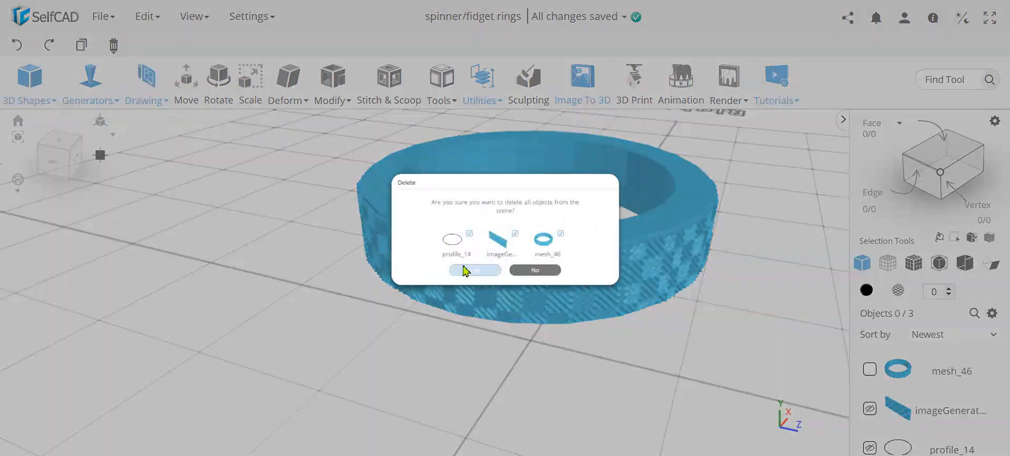
left_click(468, 299)
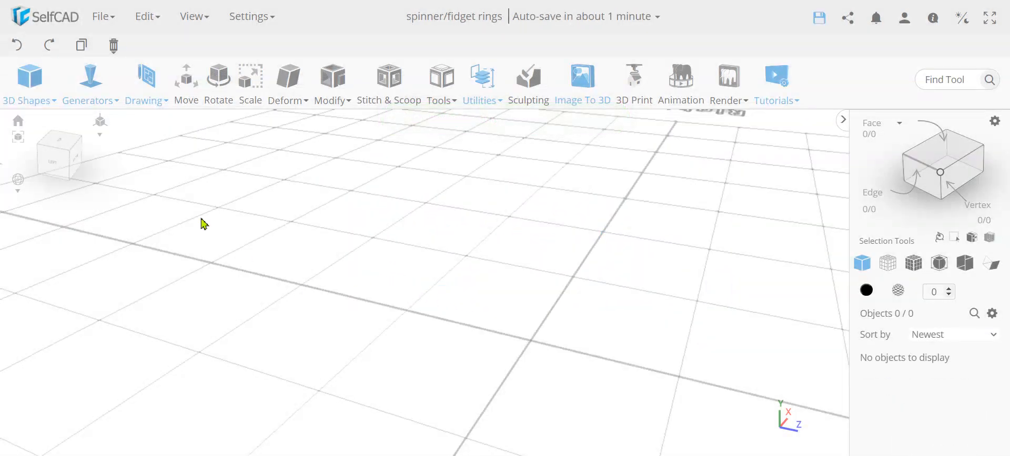
Add a cylinder to the scene with its default size of 100 on all axes and finalize it.
mouse_move(32, 99)
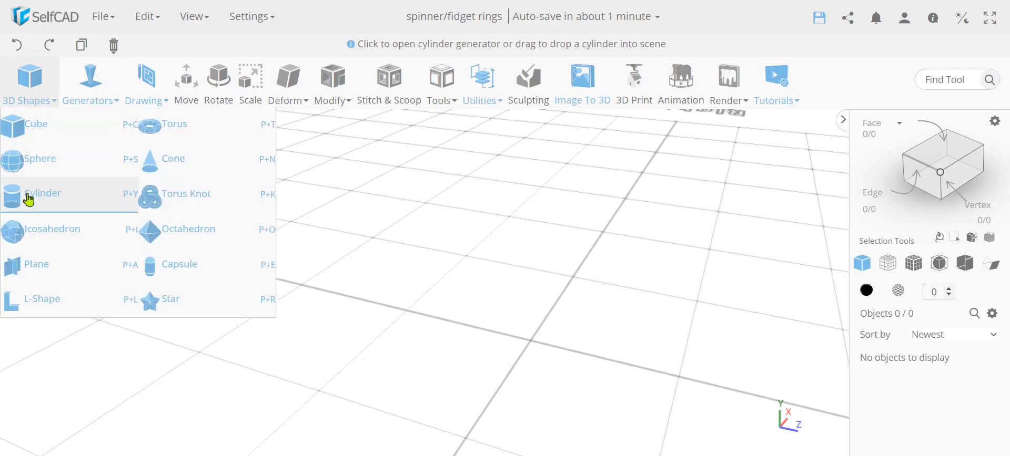
left_click(30, 198)
left_click(166, 119)
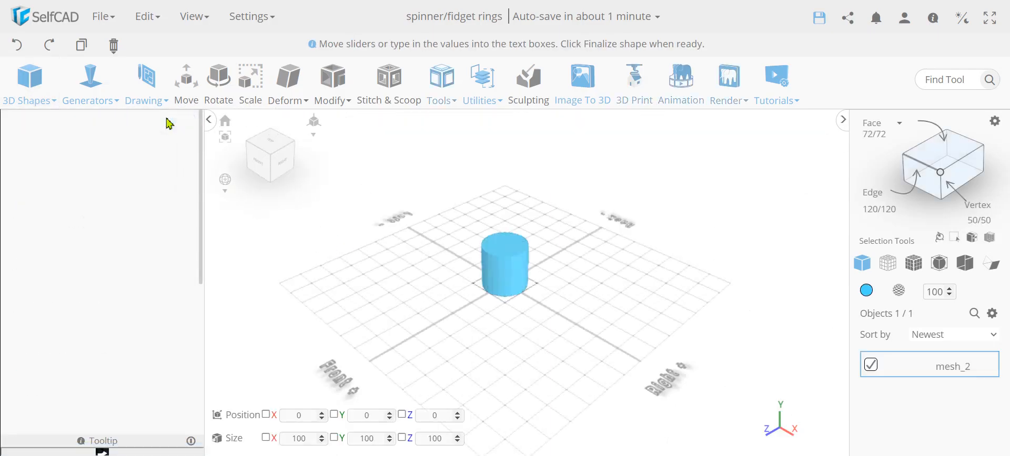
Display the cylinder with its mesh edges visible and switch the face selection mode to Polygon.
left_click(913, 263)
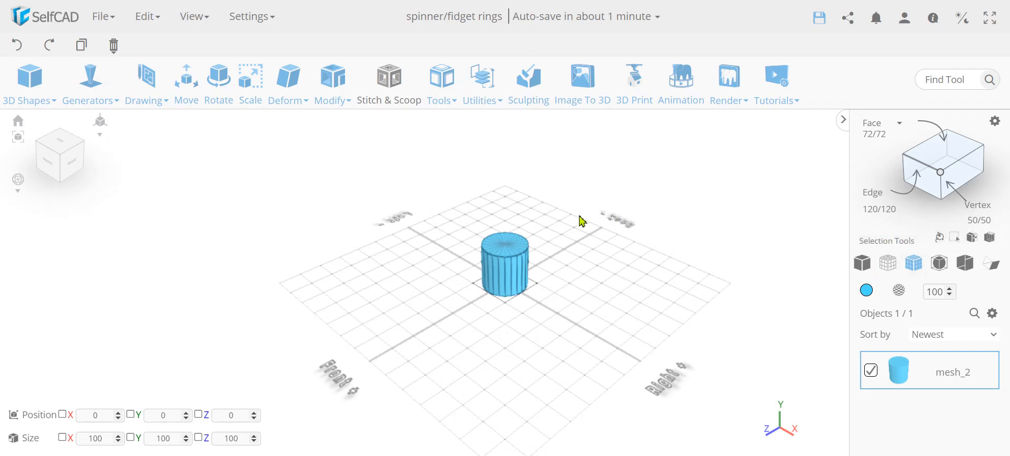
scroll(480, 274, "up", 5)
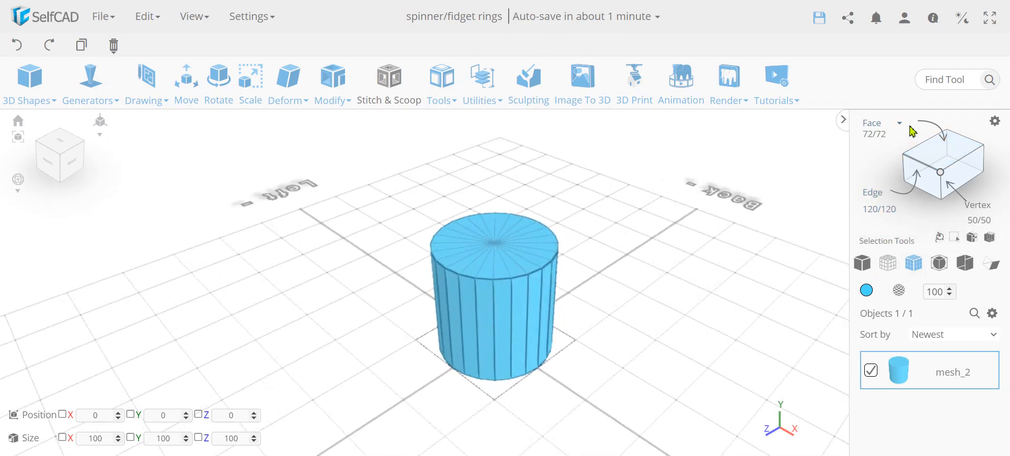
left_click(877, 125)
left_click(878, 136)
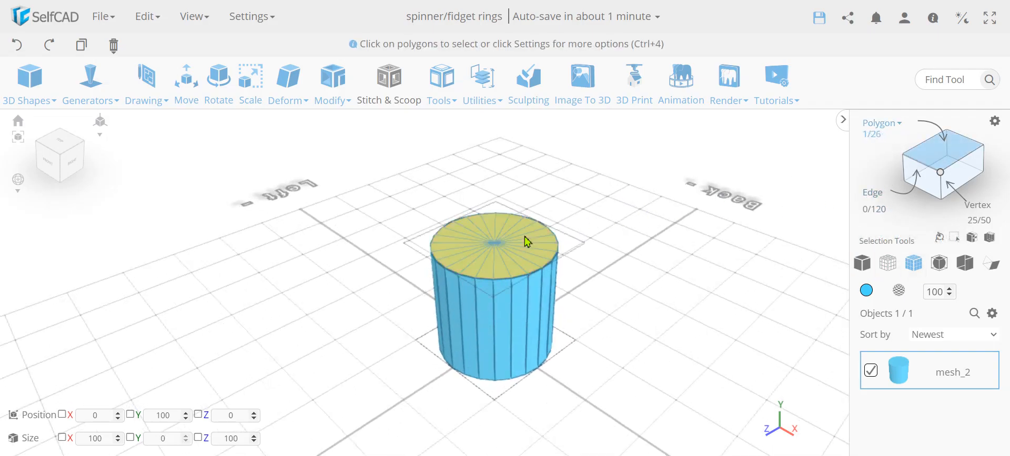
Inset the cylinder's top polygon by 10 and finalize the operation.
left_click(508, 248)
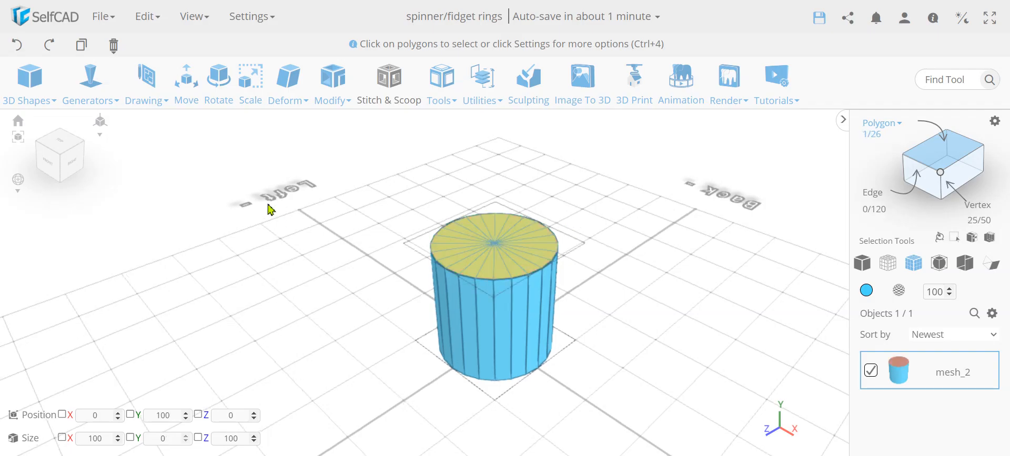
left_click(333, 85)
left_click(358, 151)
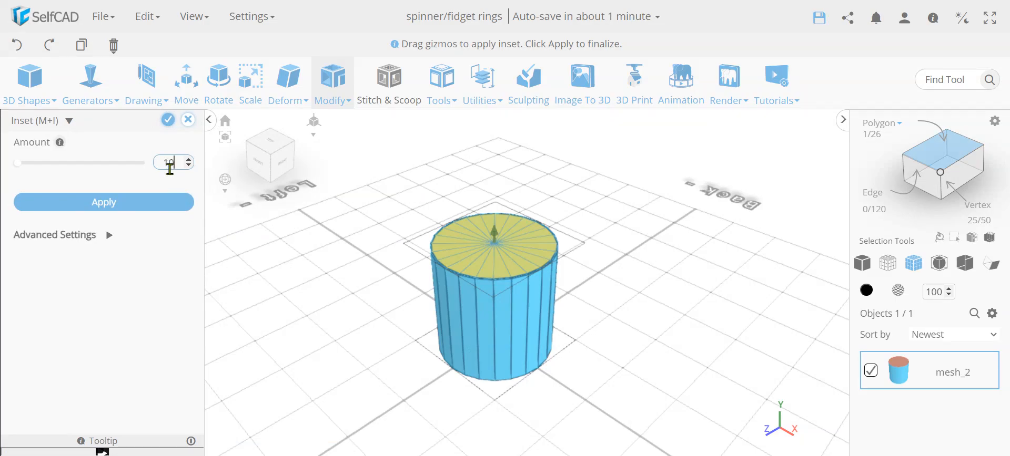
key("Return")
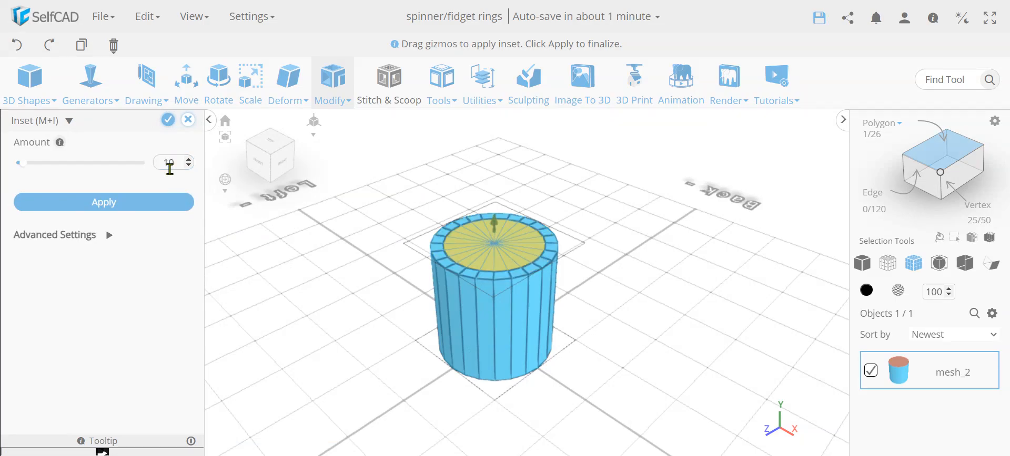
left_click(168, 121)
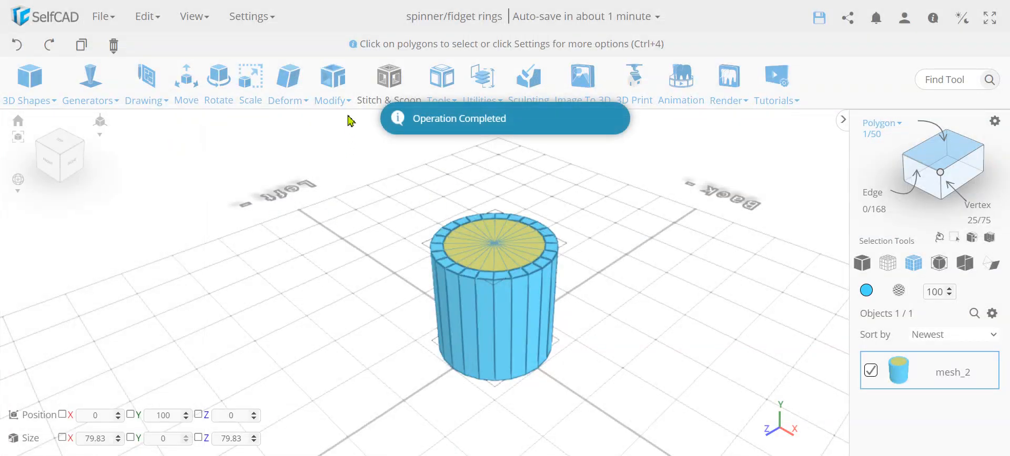
Extrude the inset top polygon by -100 to cut a hole through the whole cylinder.
mouse_move(334, 103)
left_click(343, 128)
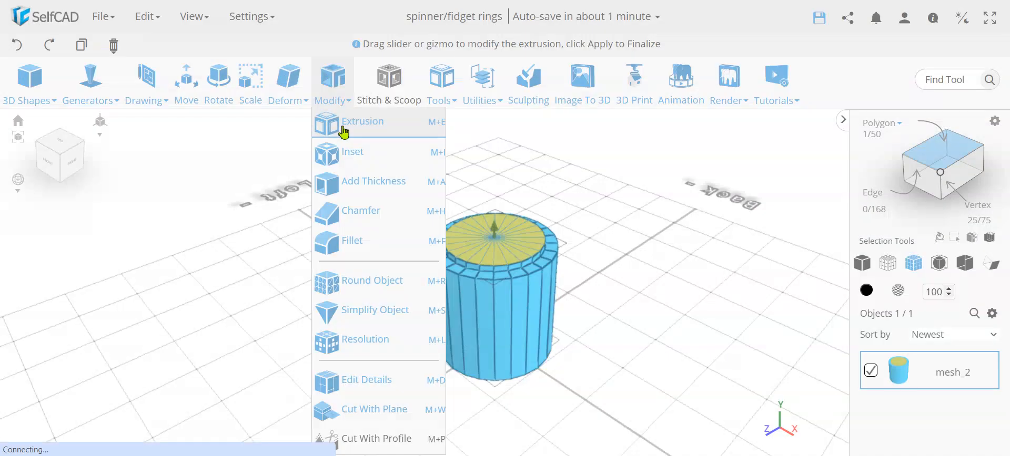
type("-100")
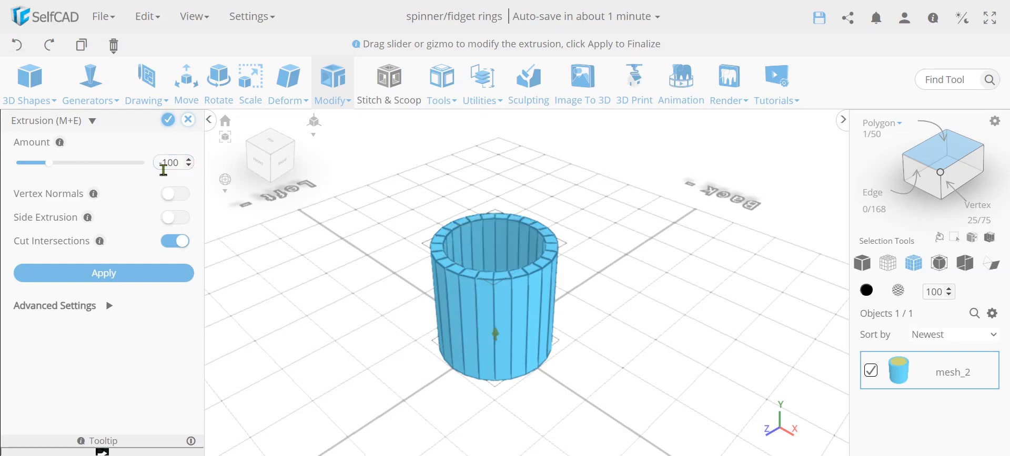
left_click(168, 125)
Set the hollow cylinder's Y size to 20 to flatten it into a ring.
left_click_drag(293, 229, 310, 288)
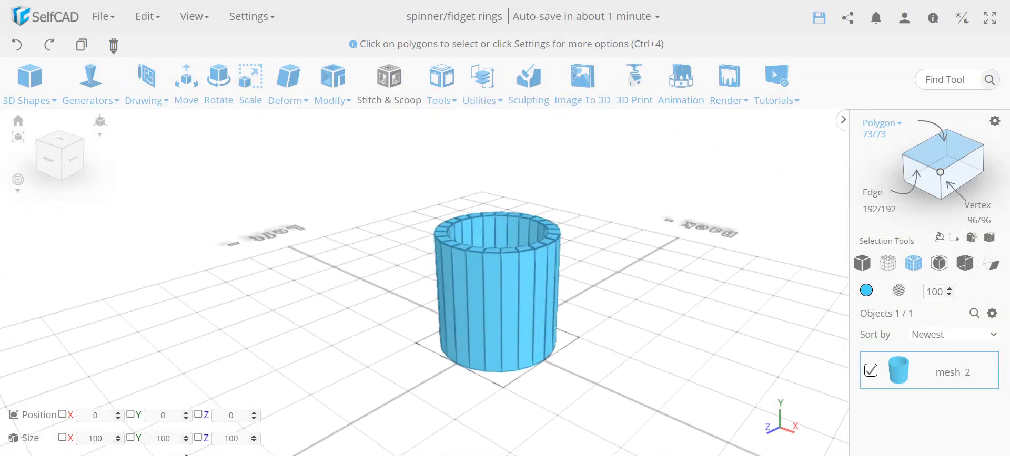
double_click(171, 439)
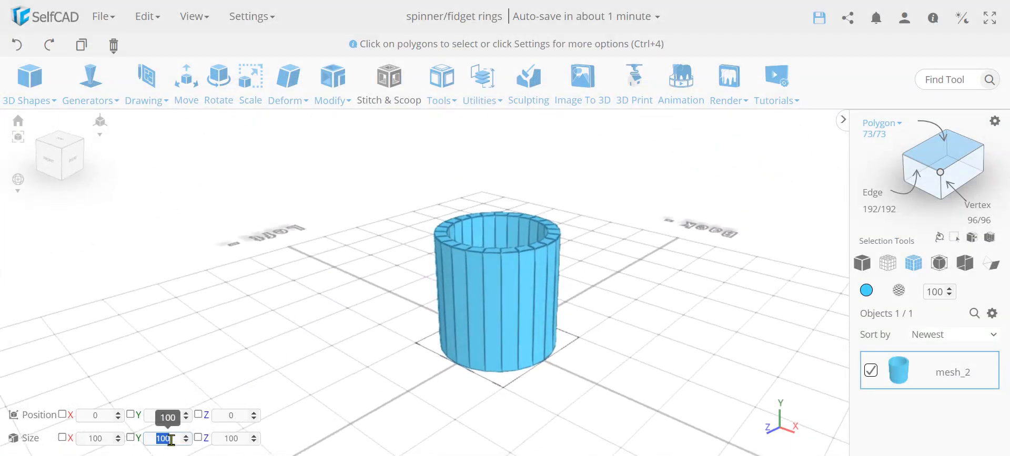
type("20")
key("Return")
Start Image to 3D and load the black-and-white concentric diamond pattern image.
left_click_drag(514, 405, 626, 385)
scroll(564, 330, "up", 3)
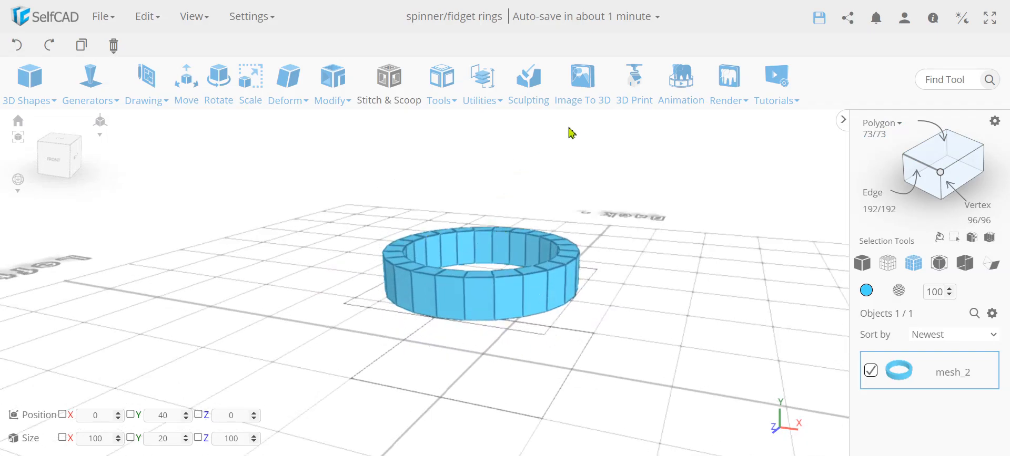
left_click(582, 96)
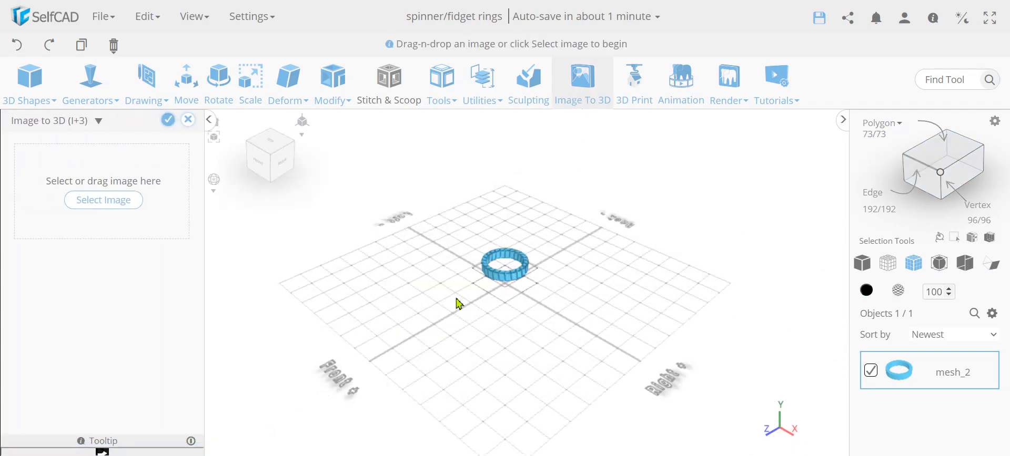
left_click(110, 203)
double_click(152, 50)
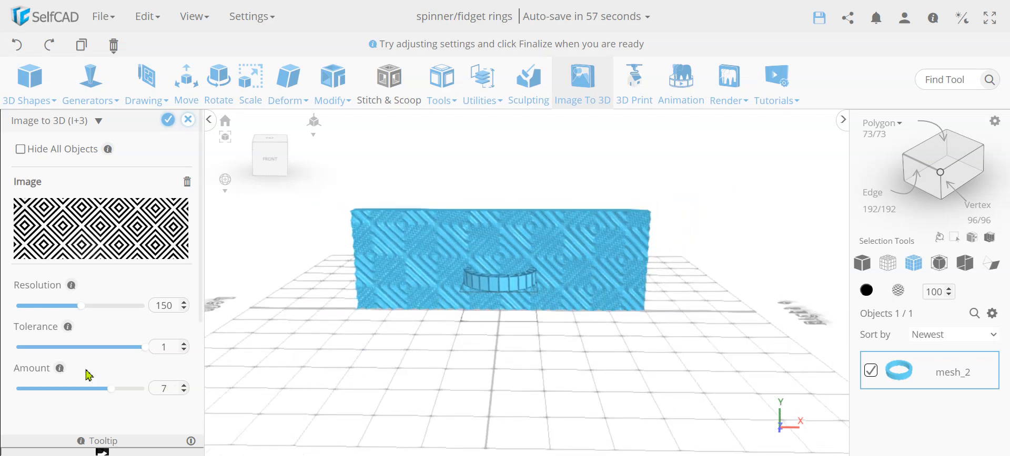
Raise the image model's resolution to 250, keep tolerance 1 and amount 7, and finalize the patterned panel.
left_click_drag(80, 306, 166, 320)
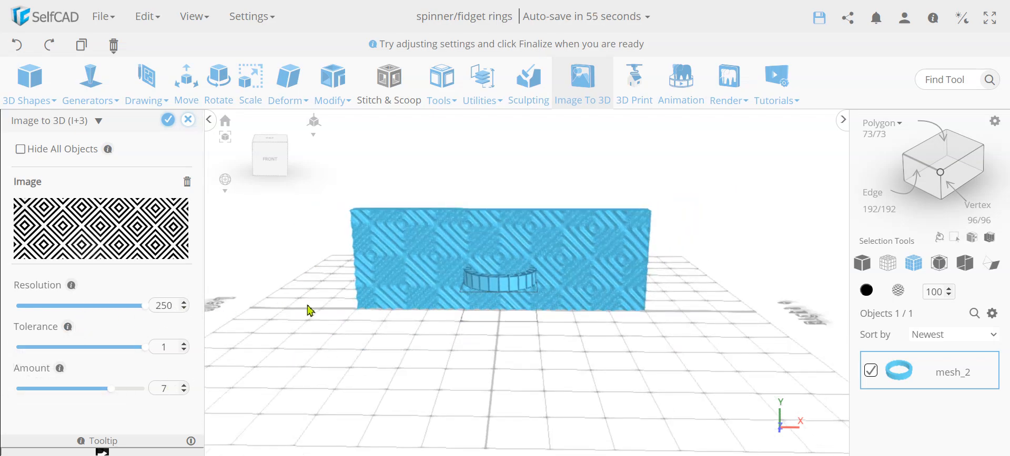
left_click_drag(480, 359, 458, 361)
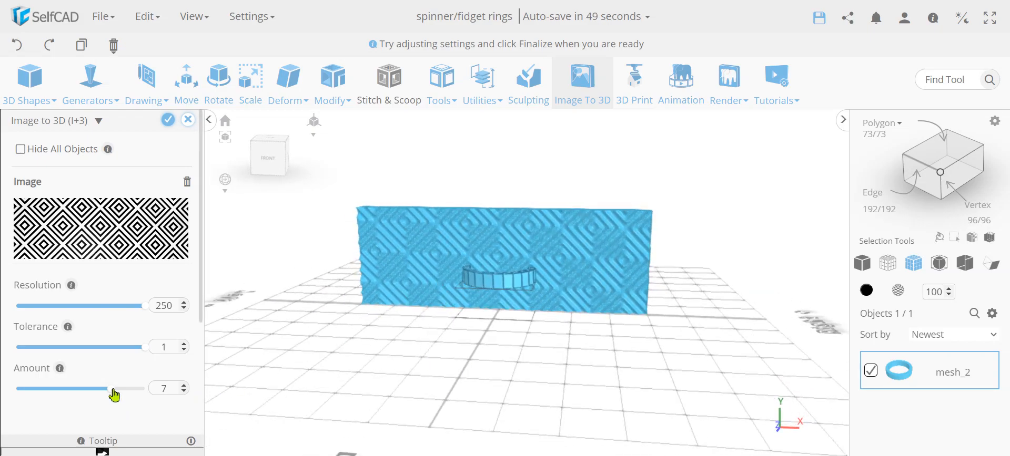
scroll(108, 384, "down", 2)
scroll(151, 372, "up", 2)
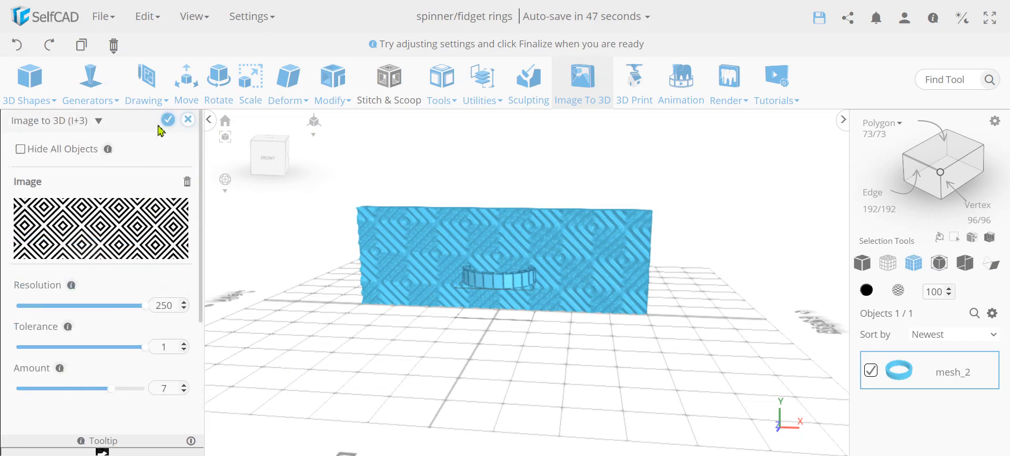
left_click(168, 120)
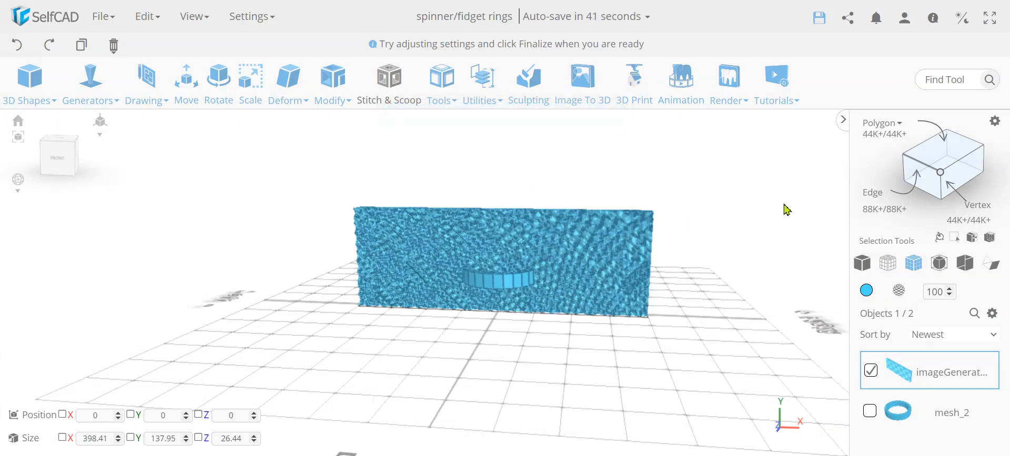
Inspect the mesh density of the patterned panel and switch the display to solid mode without mesh edges.
scroll(600, 245, "up", 10)
scroll(610, 259, "down", 4)
scroll(532, 299, "down", 6)
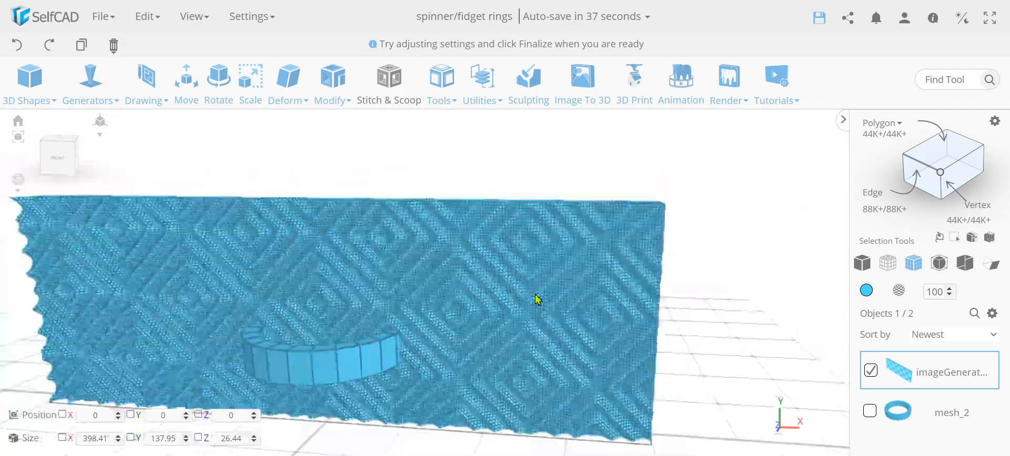
scroll(462, 286, "up", 8)
scroll(468, 284, "up", 5)
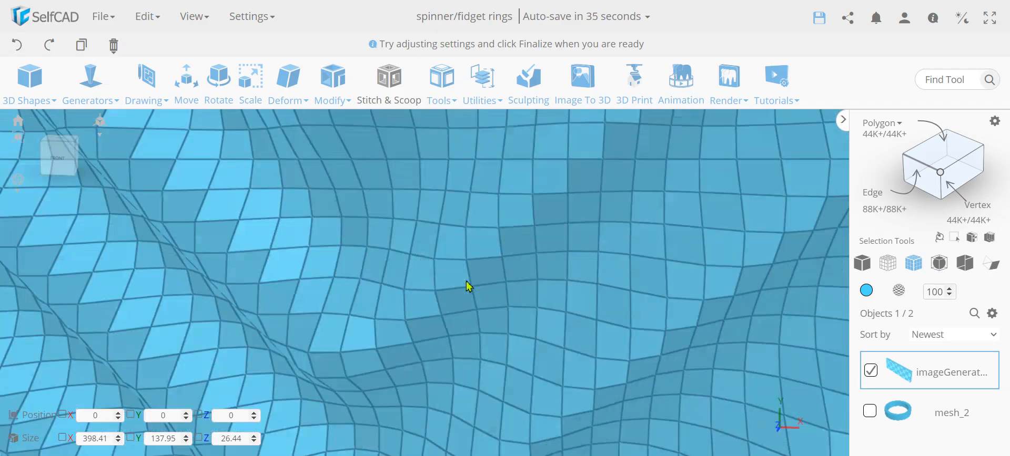
scroll(467, 284, "down", 2)
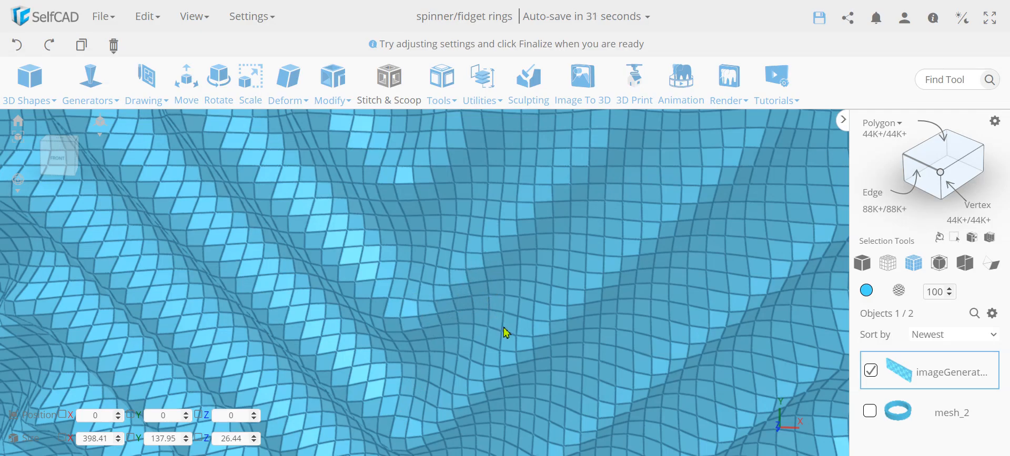
scroll(505, 331, "down", 5)
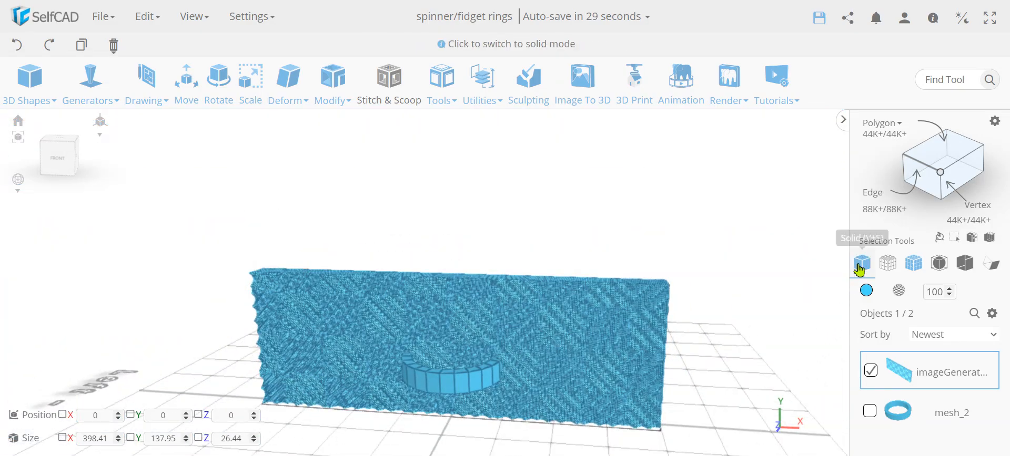
left_click(861, 263)
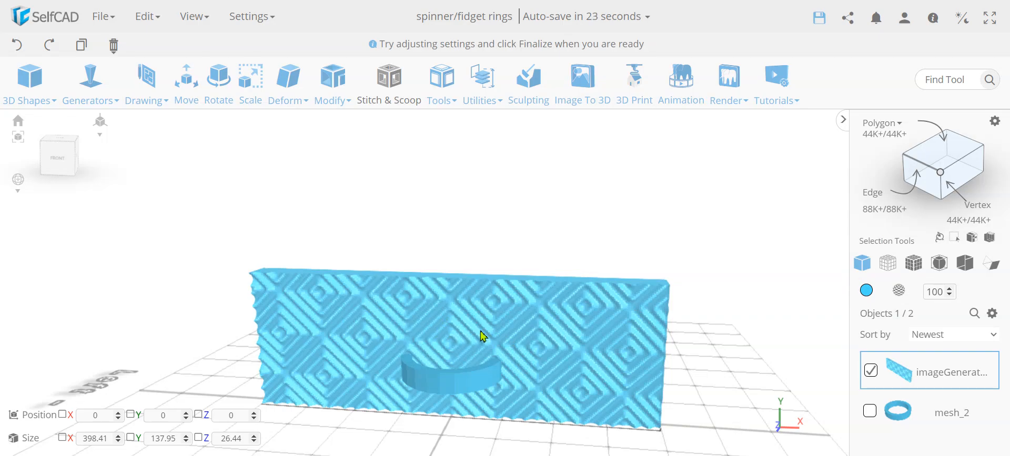
Scale the patterned panel to a Y size of 18 with Keep Proportion enabled.
mouse_move(483, 336)
left_mouse_down()
mouse_move(471, 332)
mouse_move(543, 324)
mouse_move(457, 330)
mouse_move(486, 331)
mouse_move(471, 341)
left_mouse_up()
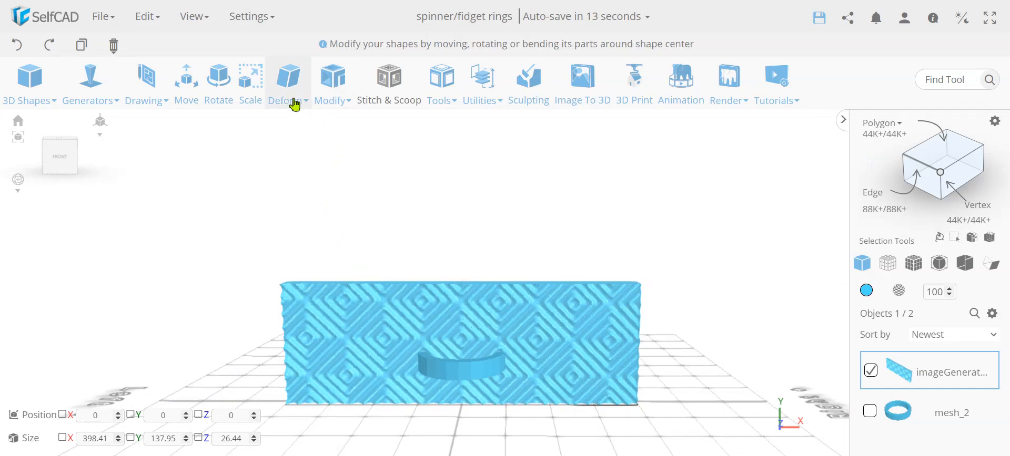
left_click(252, 100)
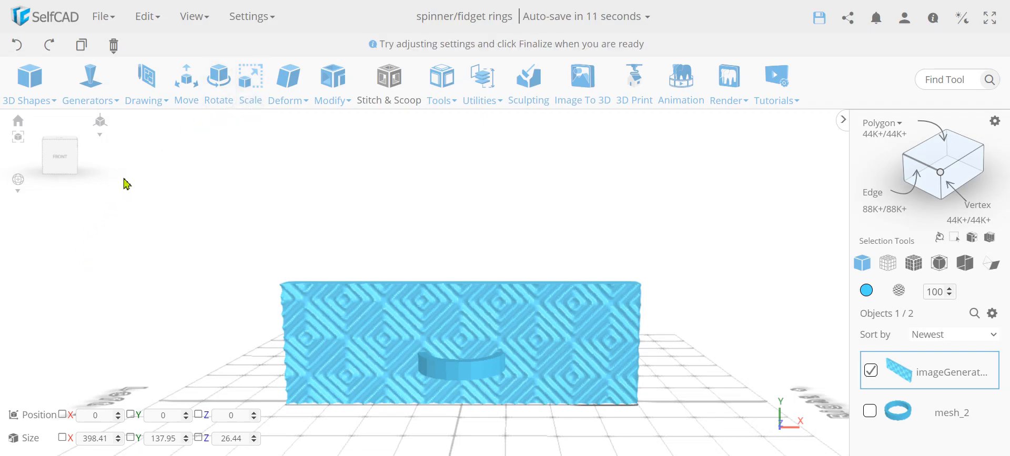
left_click(248, 100)
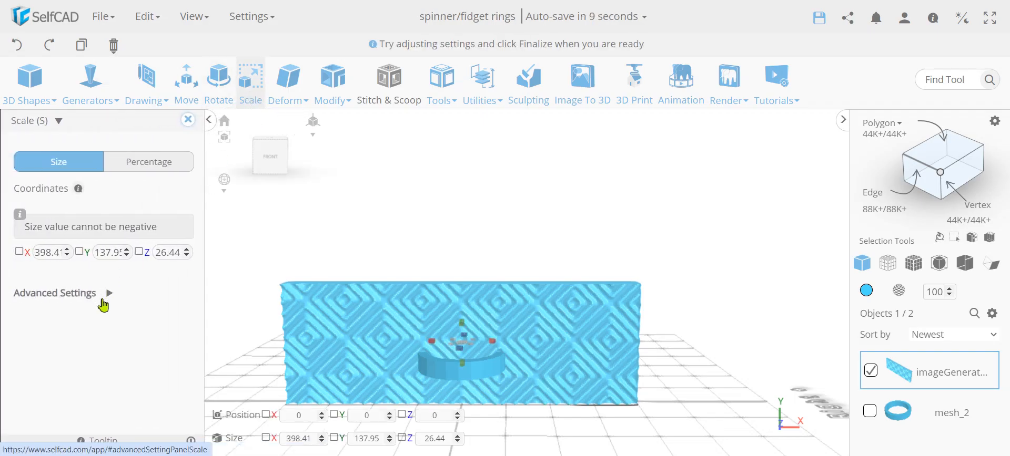
left_click(109, 294)
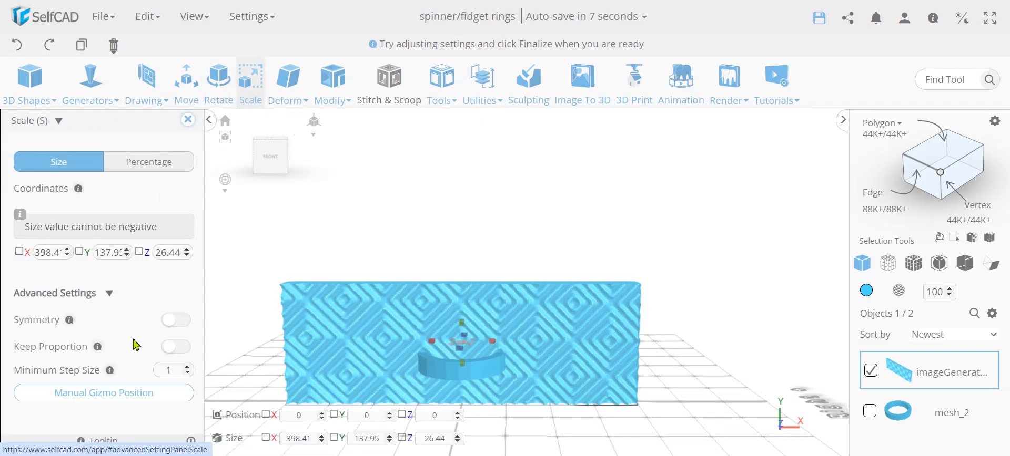
left_click(177, 351)
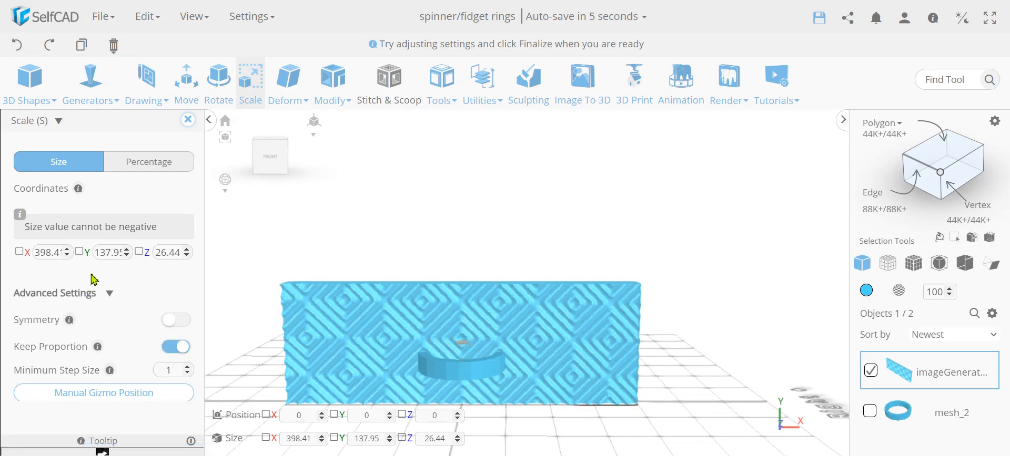
double_click(112, 253)
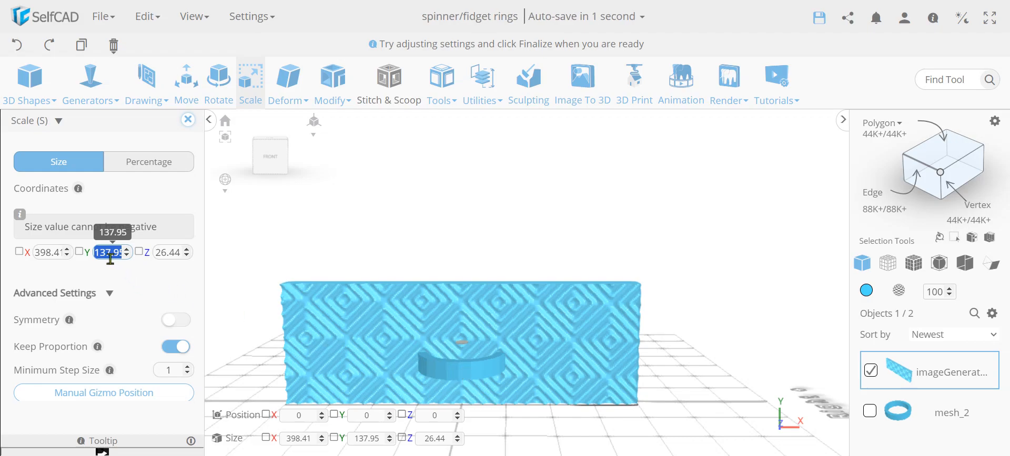
type("18")
key("Return")
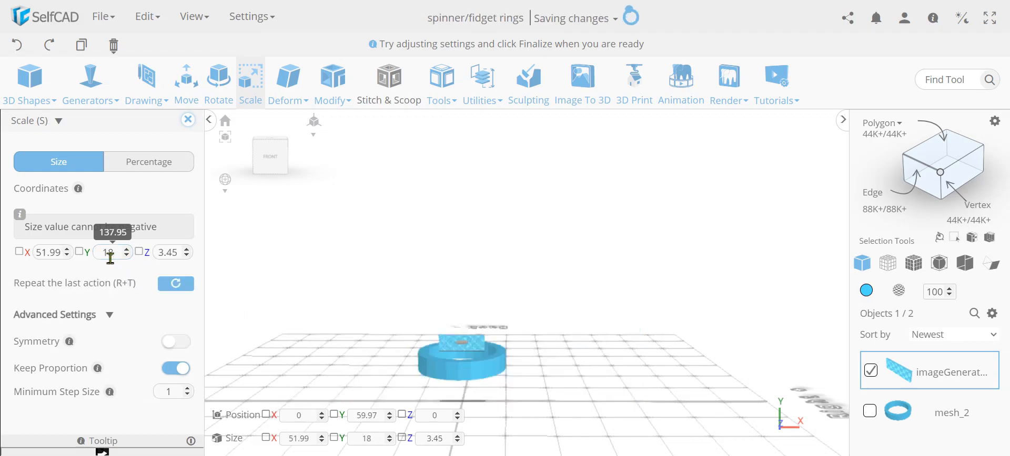
scroll(462, 352, "up", 5)
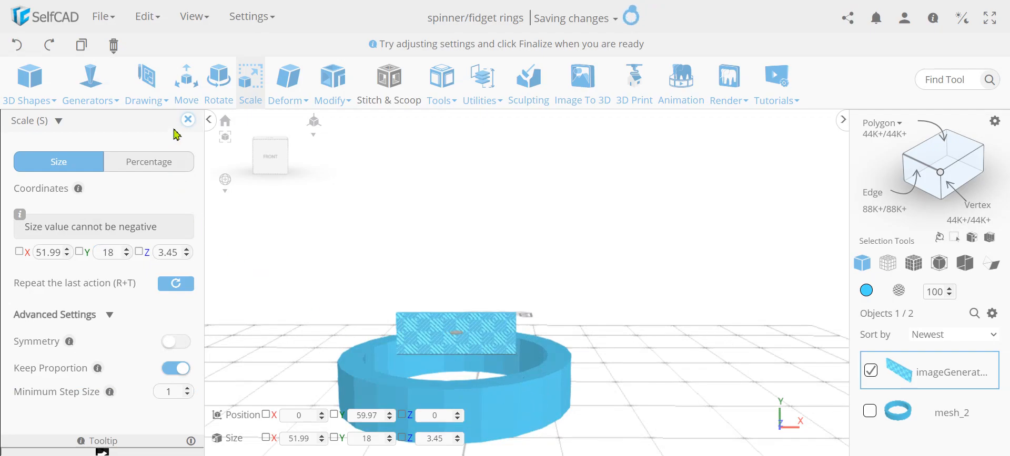
Finish scaling and set the patterned panel's X size to 52, keeping its proportions.
left_click(187, 120)
scroll(356, 238, "down", 4)
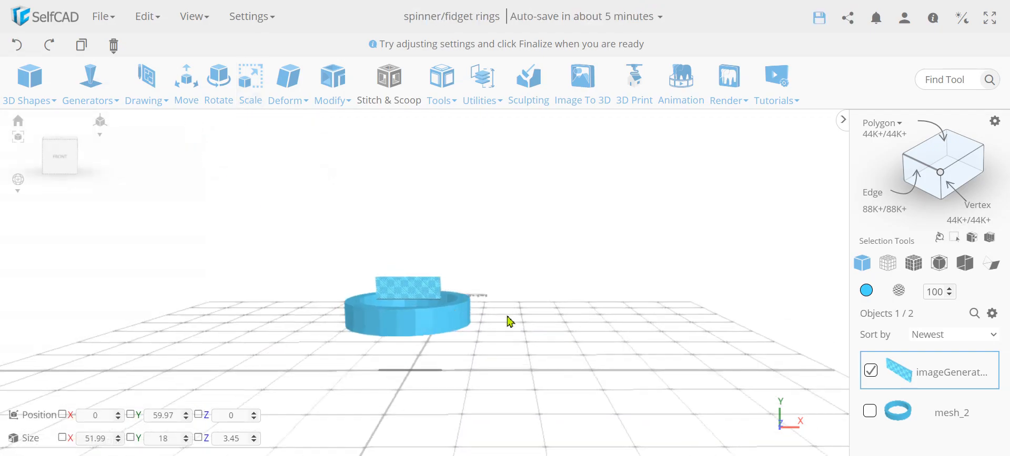
left_click_drag(509, 321, 427, 276)
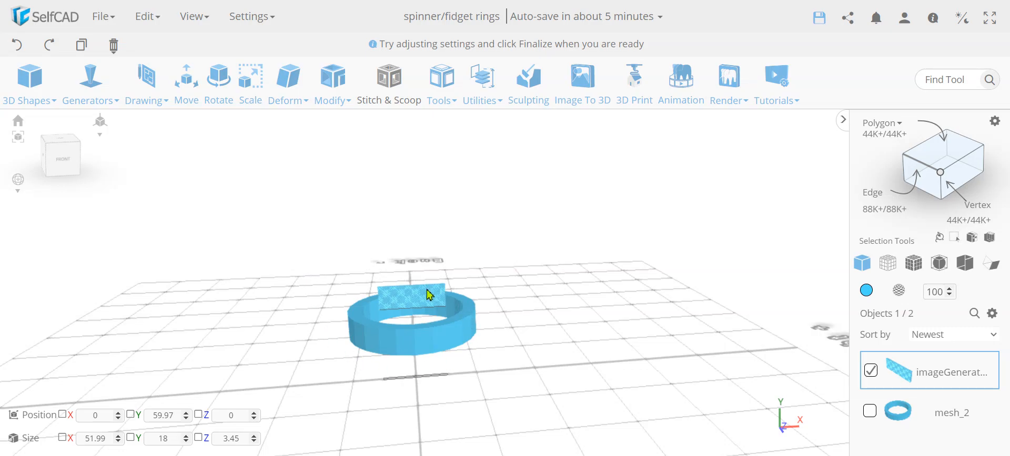
scroll(426, 289, "up", 4)
scroll(426, 290, "down", 1)
left_click_drag(487, 328, 447, 326)
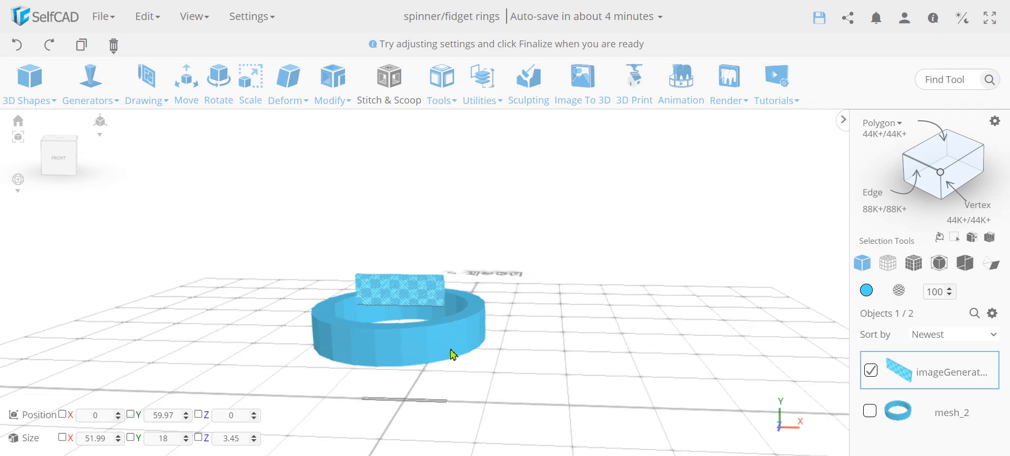
left_click_drag(572, 395, 589, 383)
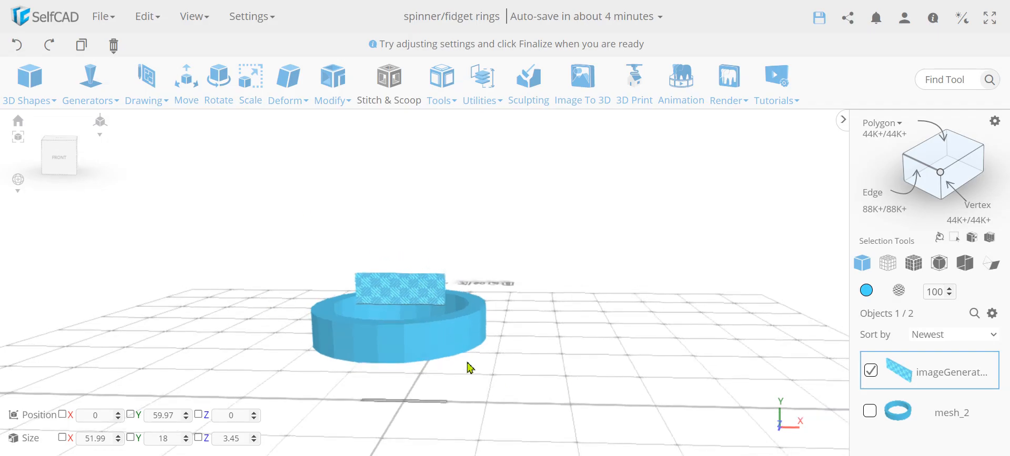
left_click(104, 439)
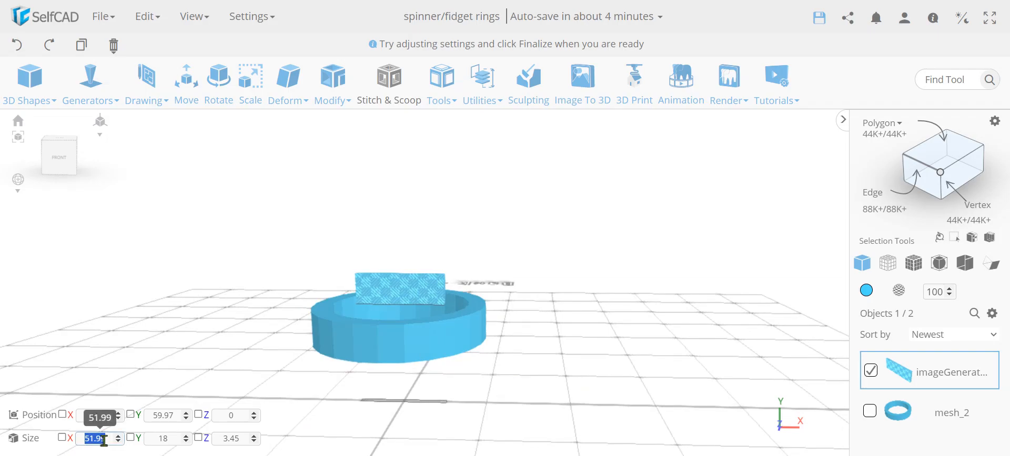
type("52")
scroll(363, 322, "up", 2)
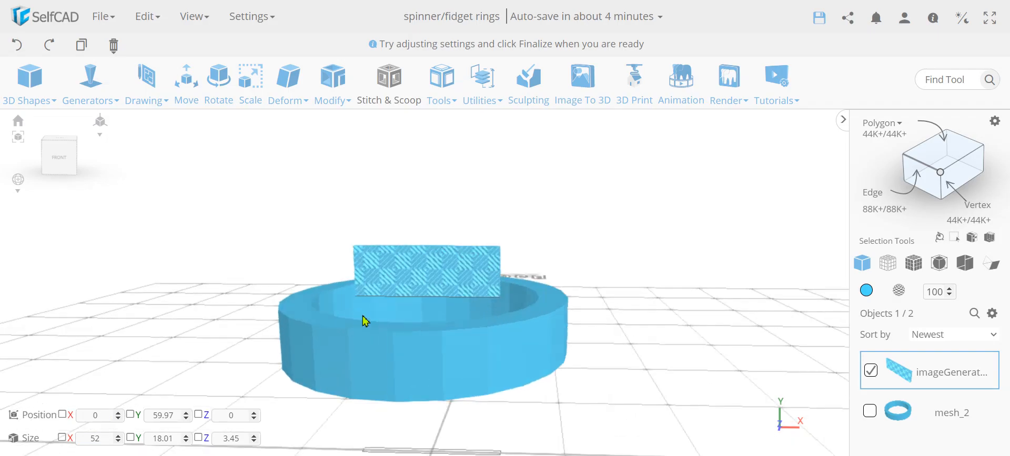
Show the mesh edges and select the top outer edge loop of the ring mesh_2 using Loop selection.
right_click_drag(296, 298, 333, 298)
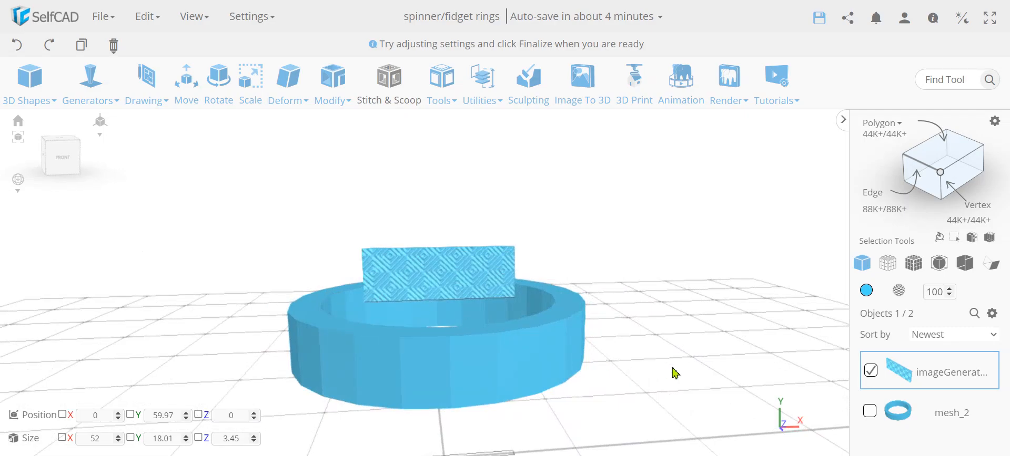
left_click(870, 370)
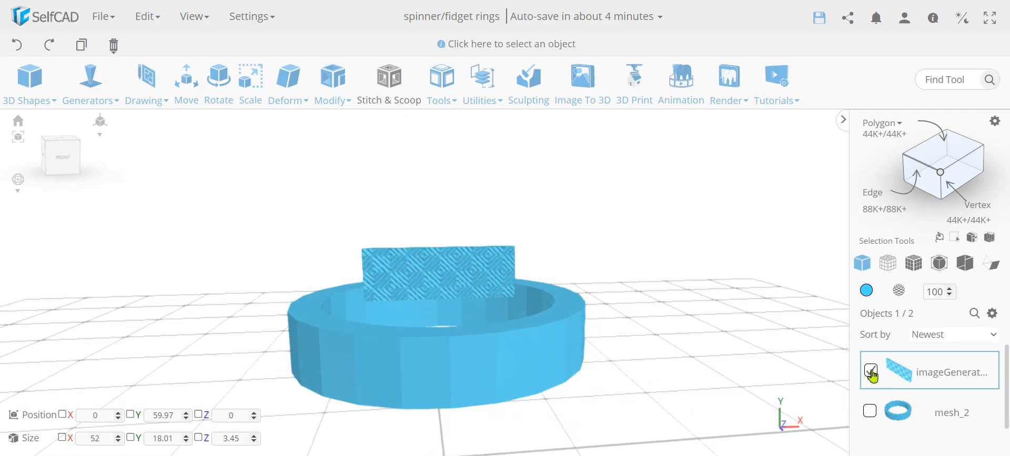
left_click(870, 412)
left_click(915, 266)
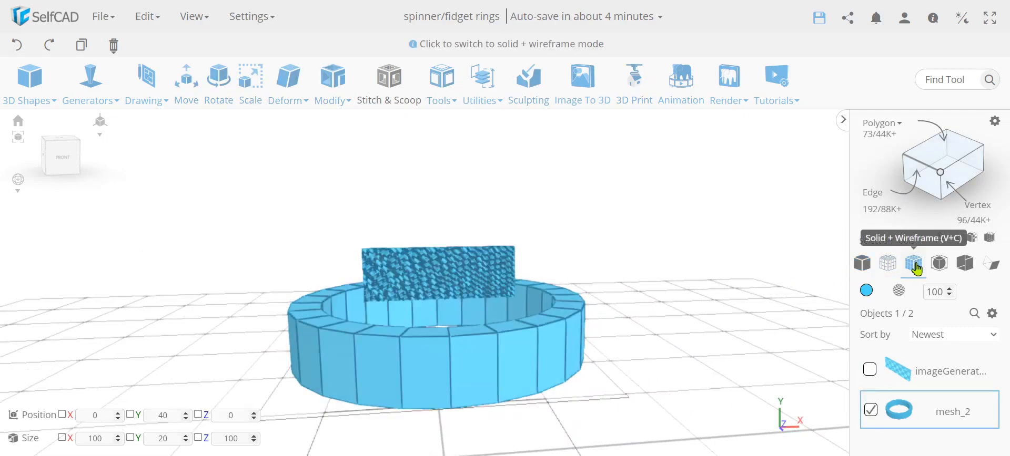
left_click(920, 169)
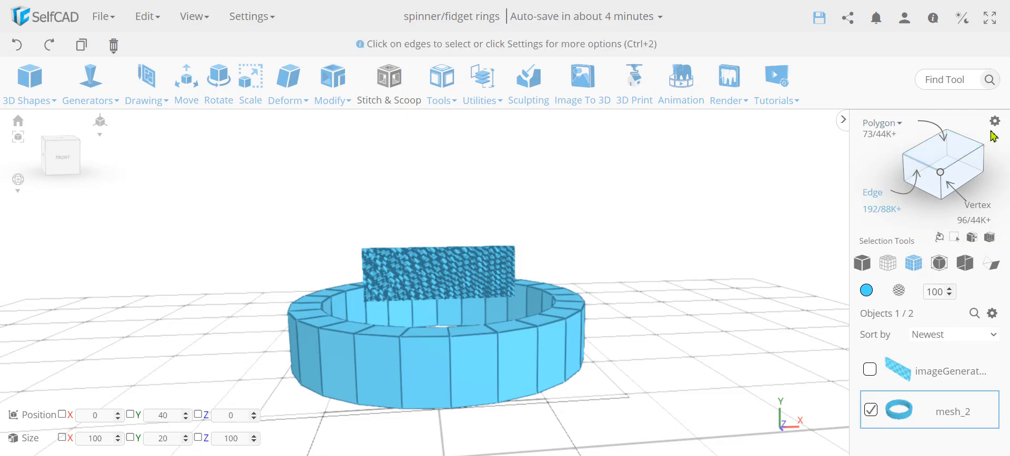
left_click(994, 121)
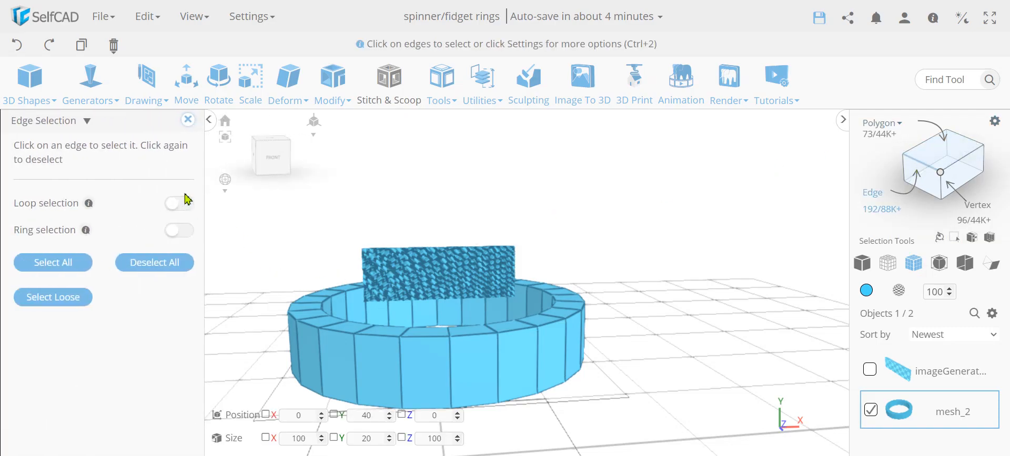
left_click(189, 207)
left_click(469, 338)
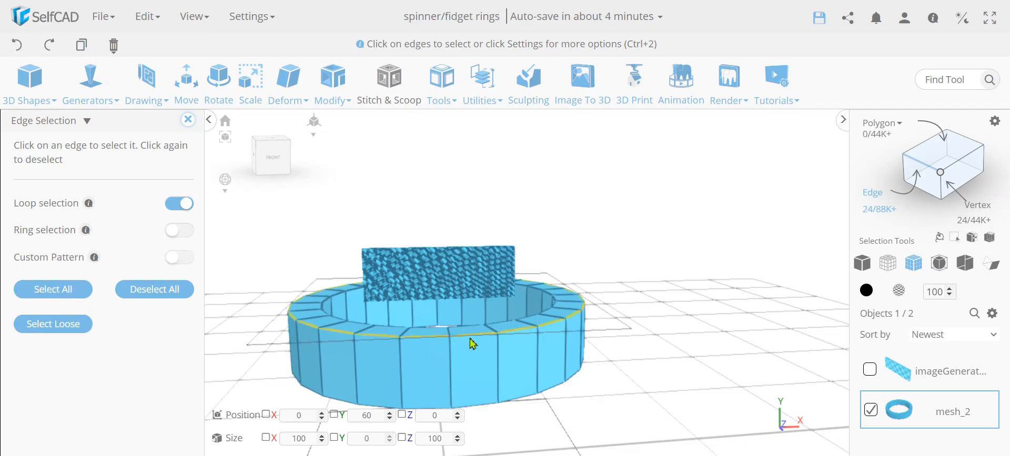
left_click(188, 120)
Copy the selected edge loop as a separate profile and move it to Y position 50.
left_click(81, 45)
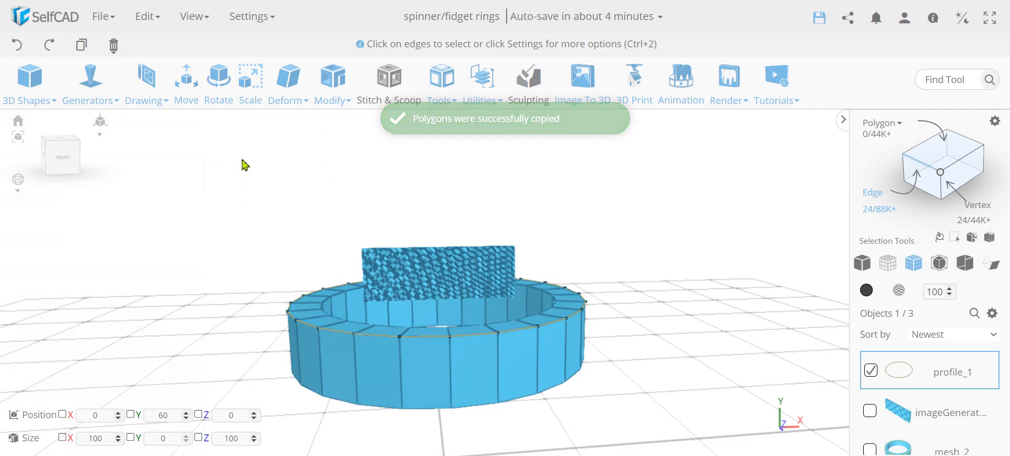
left_click(183, 98)
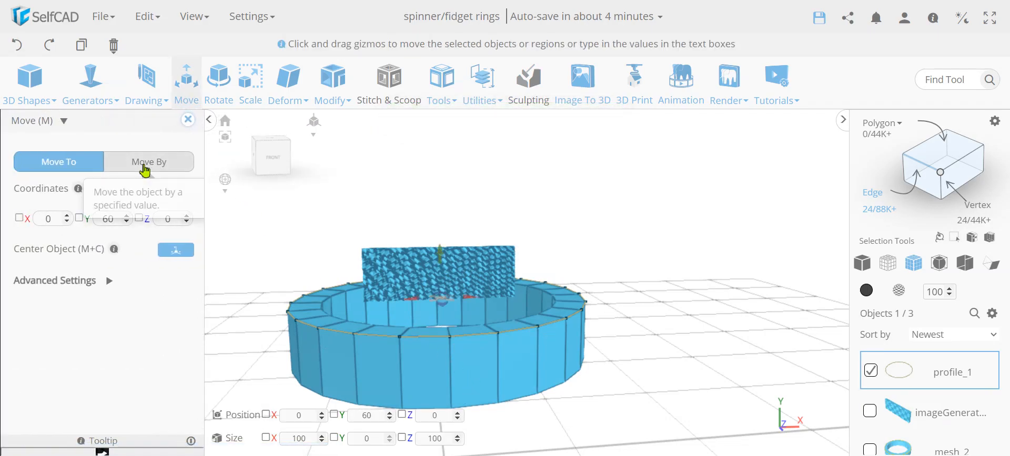
double_click(114, 220)
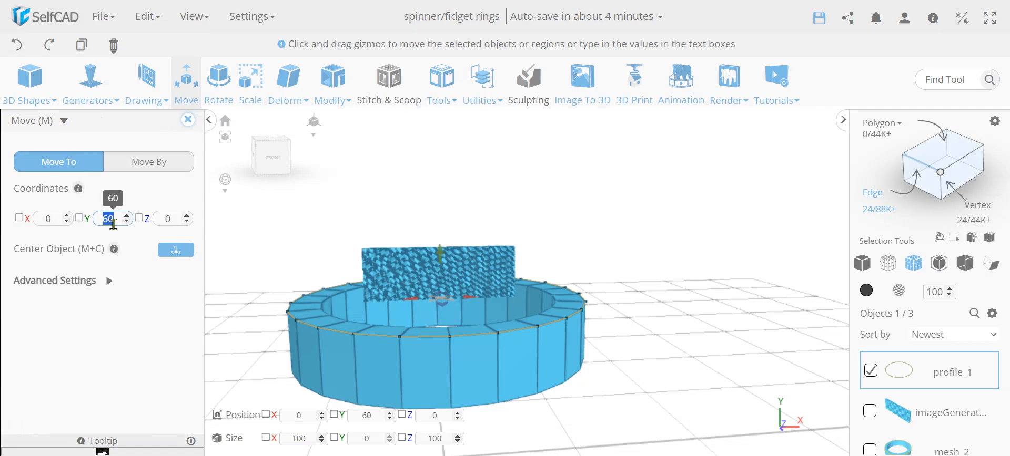
type("50")
key("Return")
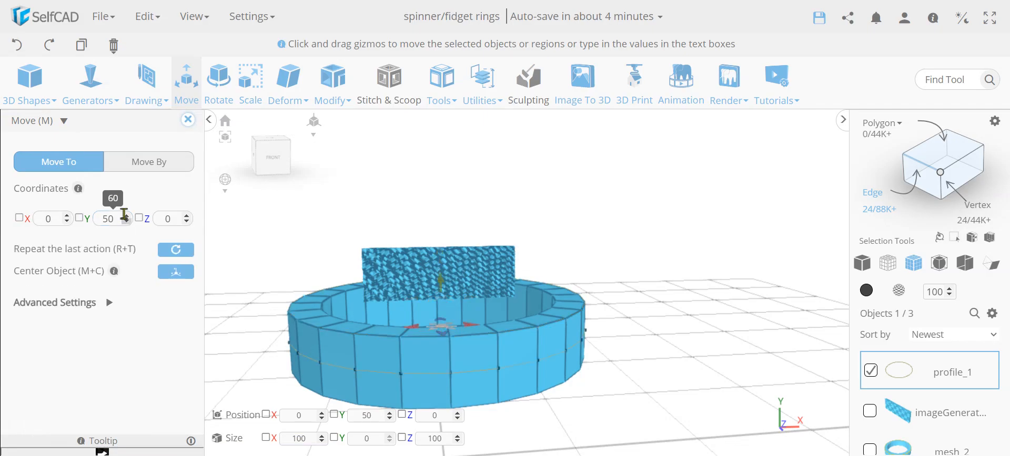
left_click(187, 120)
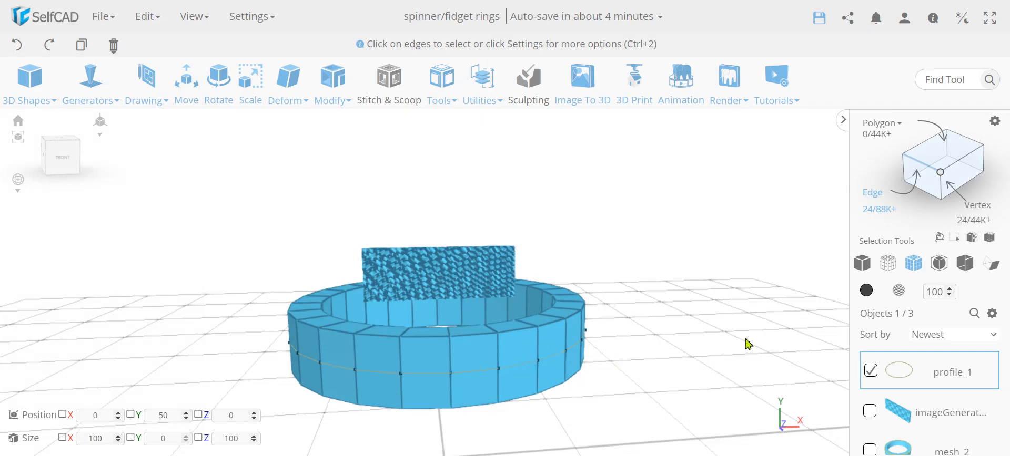
Switch the display back to solid mode without mesh edges.
left_click_drag(727, 335, 691, 345)
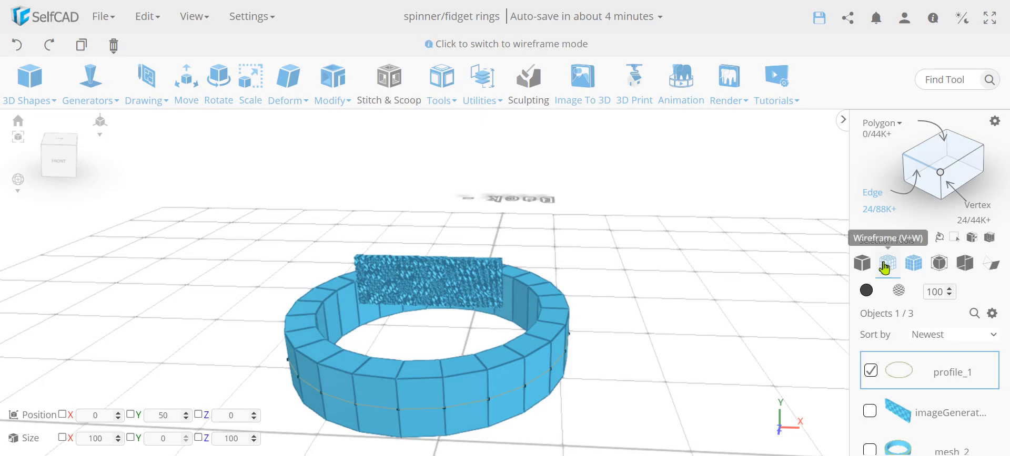
left_click(862, 264)
left_click_drag(693, 287, 711, 266)
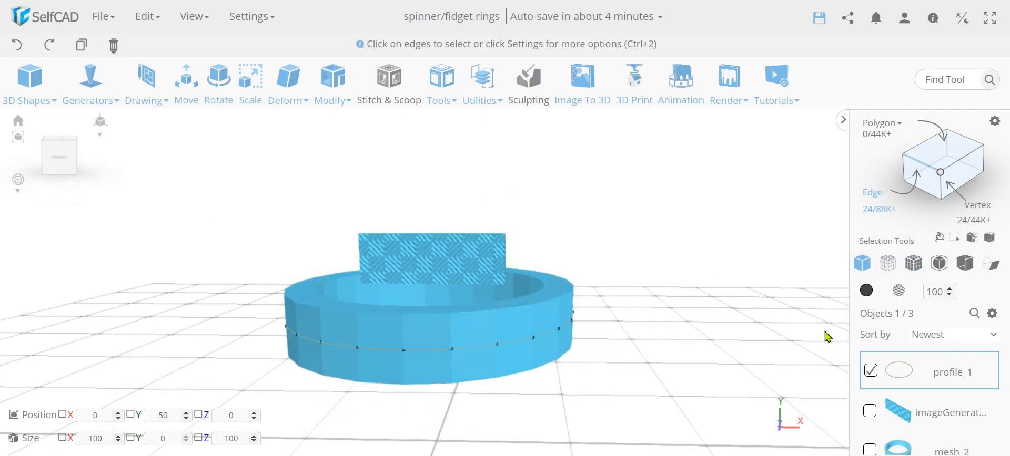
Select the patterned panel together with the copied profile and apply Follow Path in Wrap mode with the Front orientation.
left_click(871, 413)
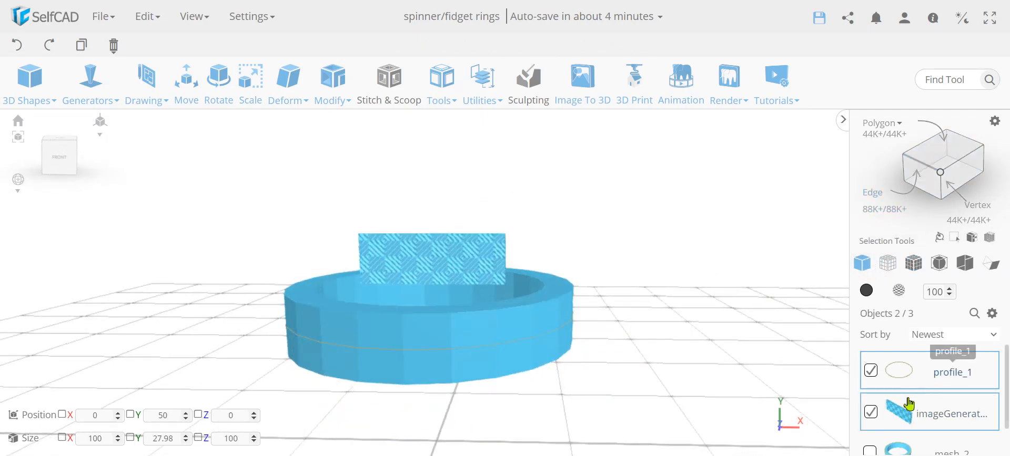
left_click(436, 84)
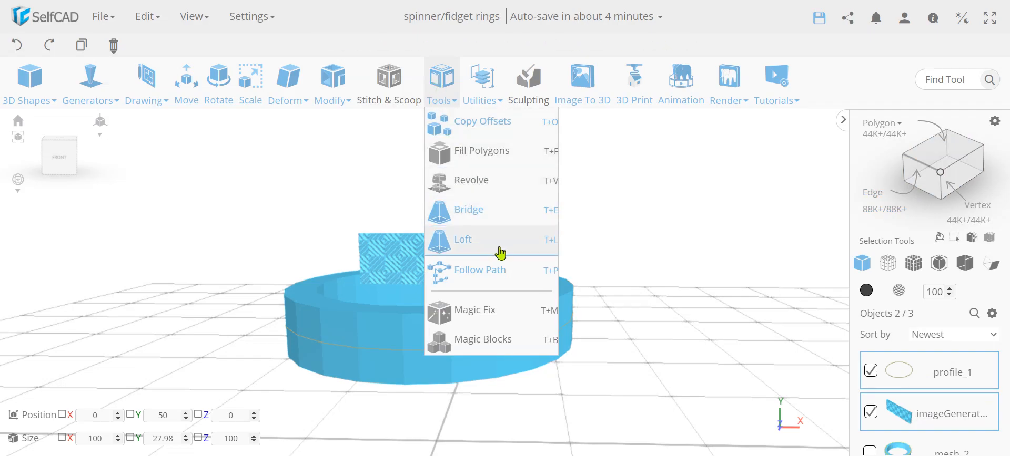
left_click(498, 269)
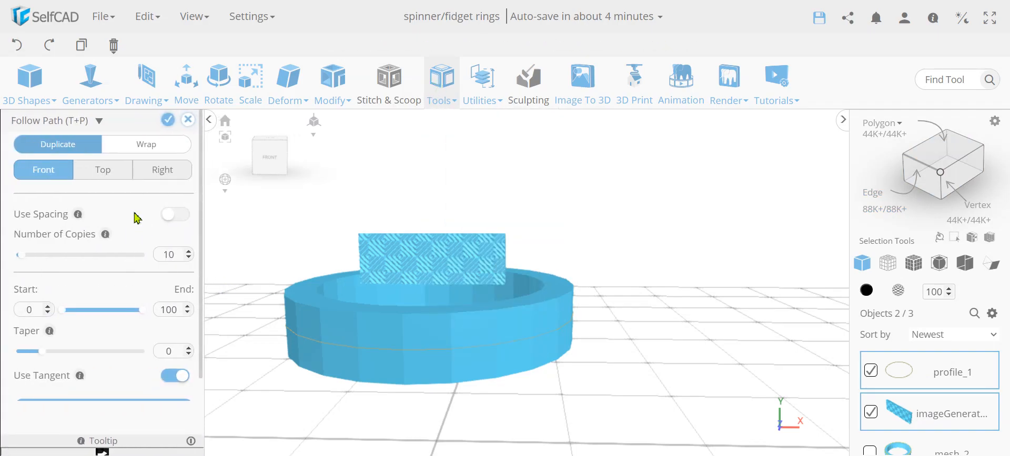
left_click(66, 148)
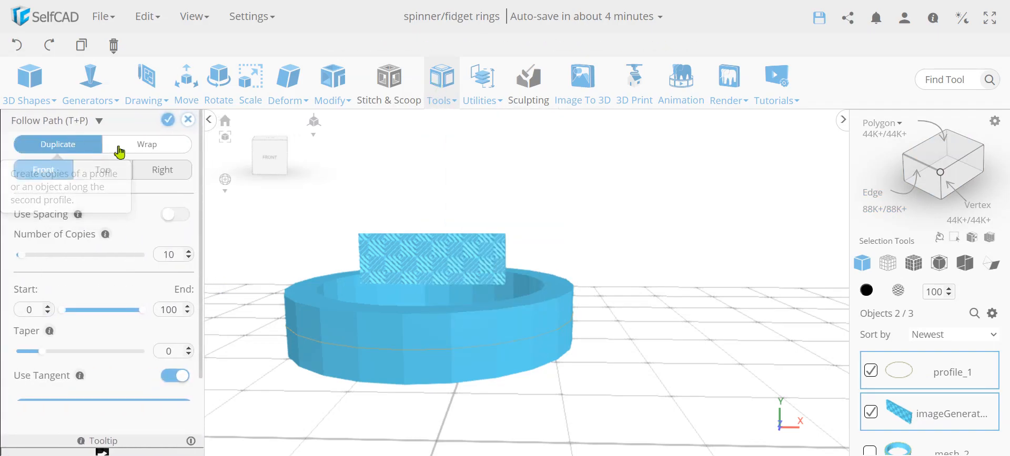
left_click(147, 145)
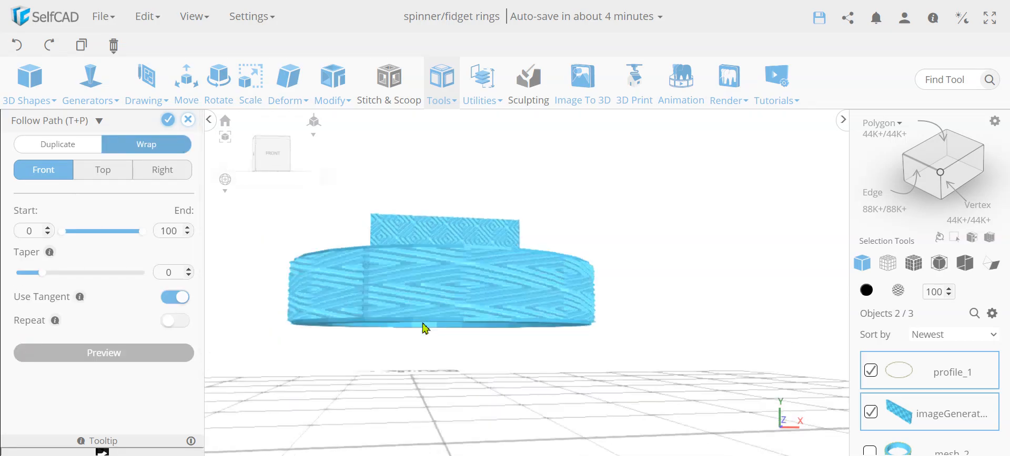
Examine how the diamond pattern wraps around the ring's outer wall and whether it is stretched.
left_click_drag(565, 341, 366, 348)
scroll(409, 350, "up", 4)
scroll(409, 350, "down", 2)
mouse_move(409, 350)
right_mouse_down()
mouse_move(499, 346)
mouse_move(398, 344)
right_mouse_up()
scroll(424, 317, "up", 3)
scroll(422, 317, "down", 4)
right_click_drag(421, 317, 515, 322)
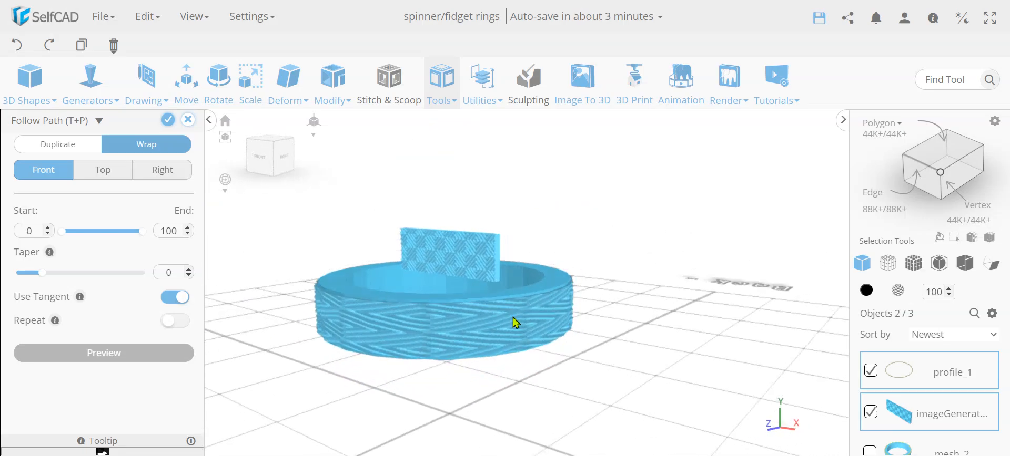
right_click_drag(382, 304, 451, 342)
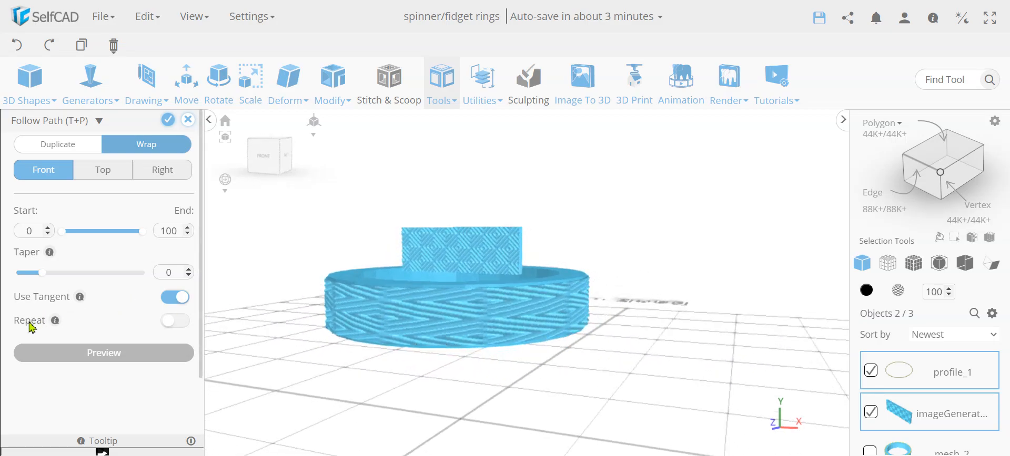
Enable Repeat in Follow Path so the panel tiles around the ring, check the pattern all round, and finalize it.
left_click(175, 321)
right_click_drag(419, 367, 644, 373)
mouse_move(555, 340)
right_mouse_down()
mouse_move(685, 342)
mouse_move(541, 334)
mouse_move(690, 313)
mouse_move(480, 356)
mouse_move(638, 382)
mouse_move(457, 356)
mouse_move(561, 328)
right_mouse_up()
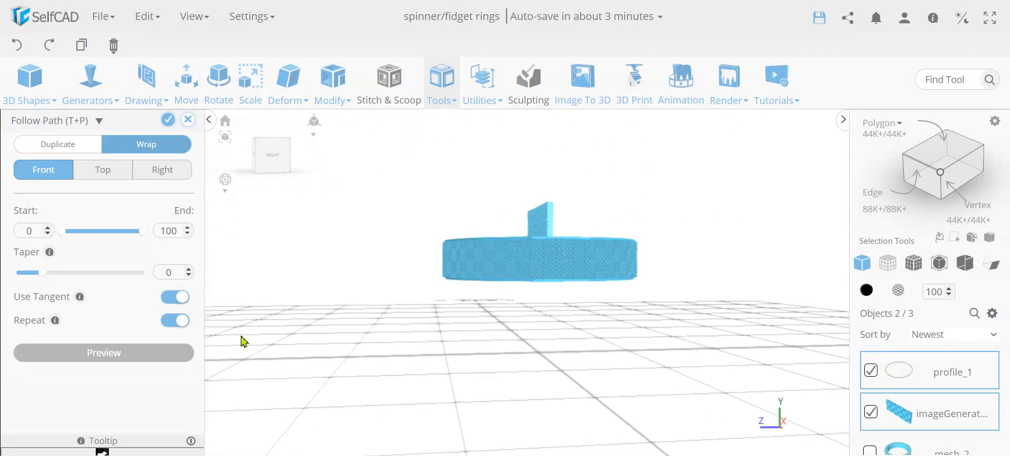
right_click_drag(440, 293, 574, 311)
scroll(515, 271, "up", 6)
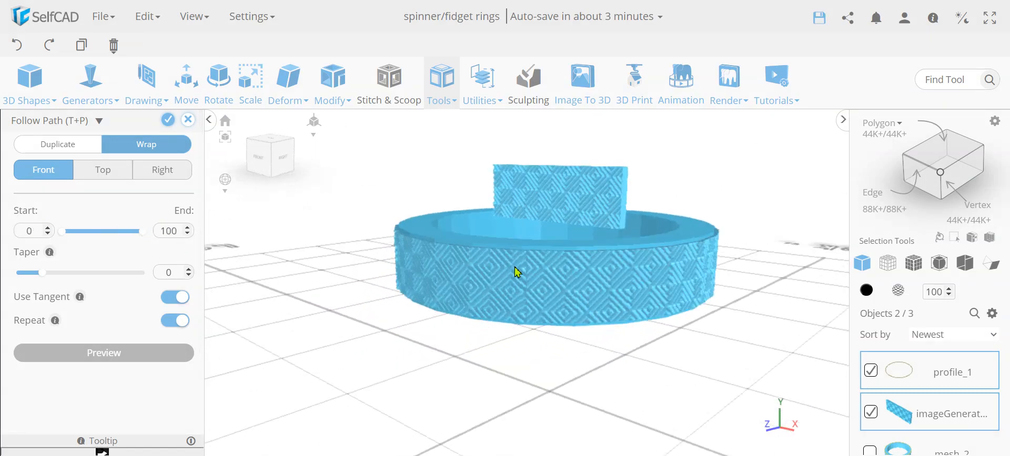
scroll(527, 278, "down", 4)
right_click_drag(514, 273, 672, 290)
left_click(168, 120)
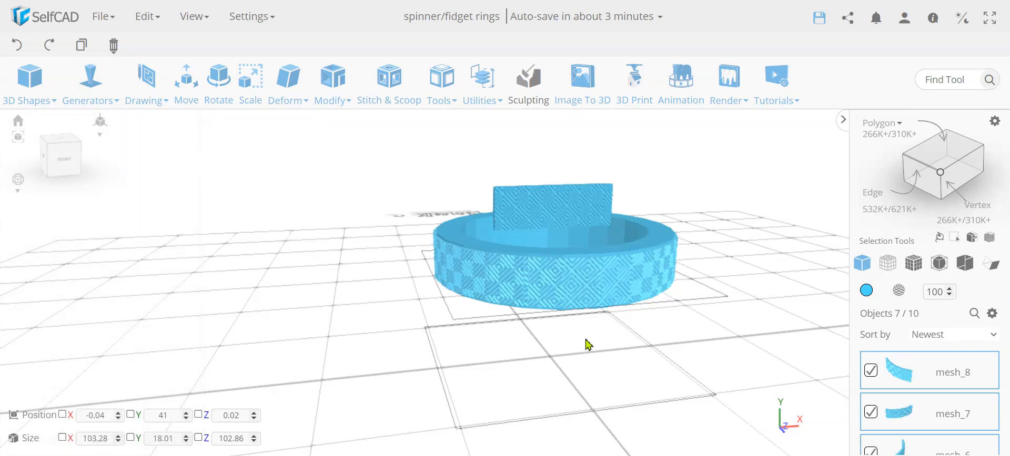
Add the ring mesh_2 to the selected wrapped pattern pieces and group them all into one object.
scroll(922, 408, "down", 2)
scroll(924, 404, "up", 2)
right_click_drag(581, 347, 527, 336)
right_click_drag(681, 344, 647, 353)
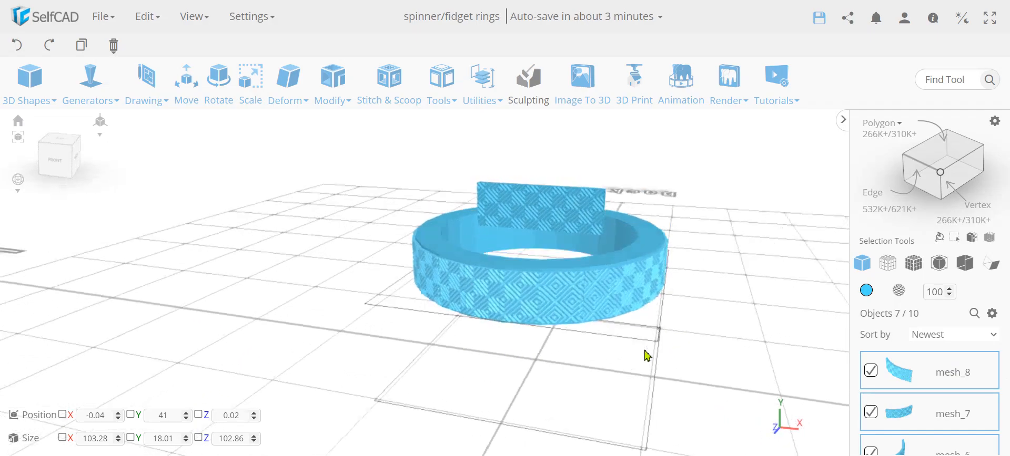
scroll(949, 409, "down", 5)
scroll(949, 409, "down", 3)
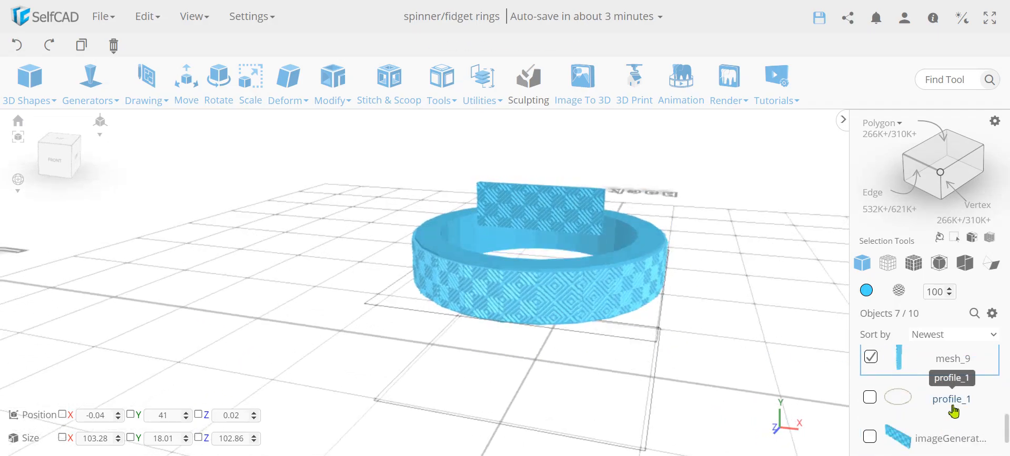
left_click(650, 254, "shift")
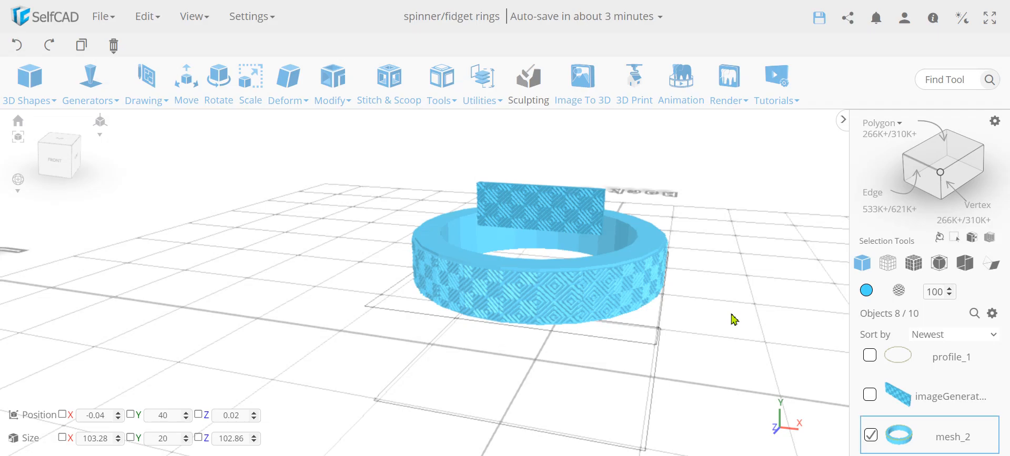
key("ctrl+g")
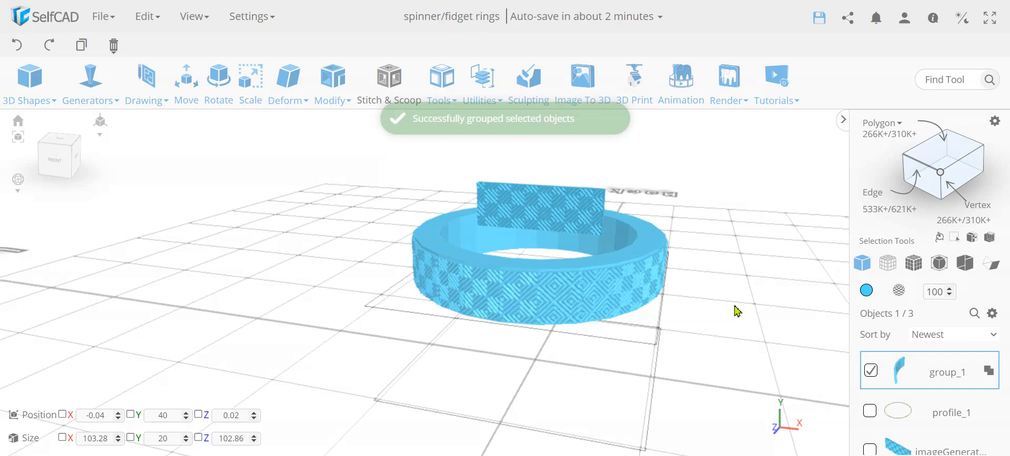
Send the grouped ring to 3D Print and open the Mesh Fixes section of the slicer settings.
right_click_drag(473, 337, 348, 336)
scroll(445, 270, "up", 4)
scroll(447, 276, "down", 3)
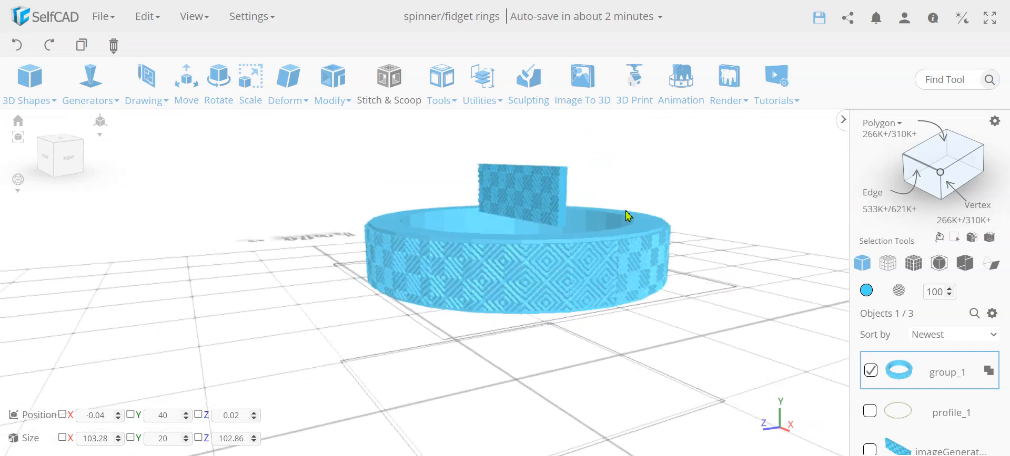
left_click(635, 75)
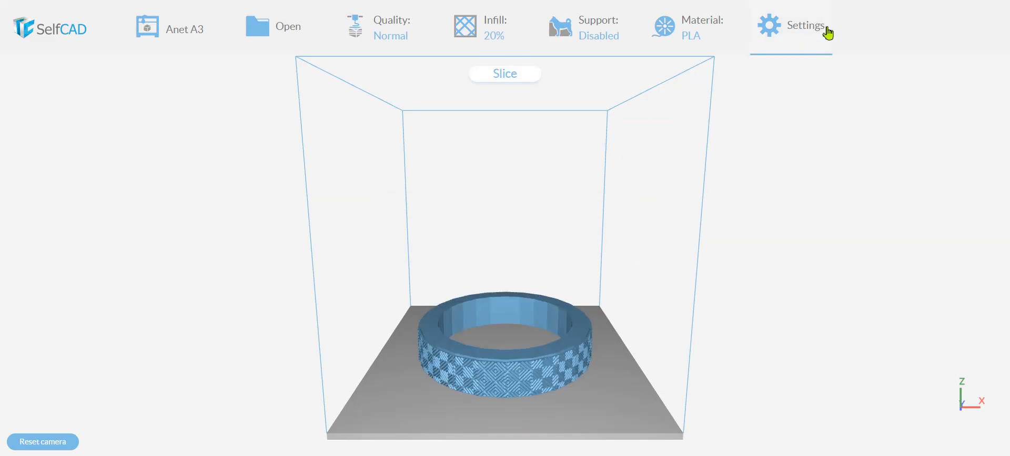
left_click(816, 34)
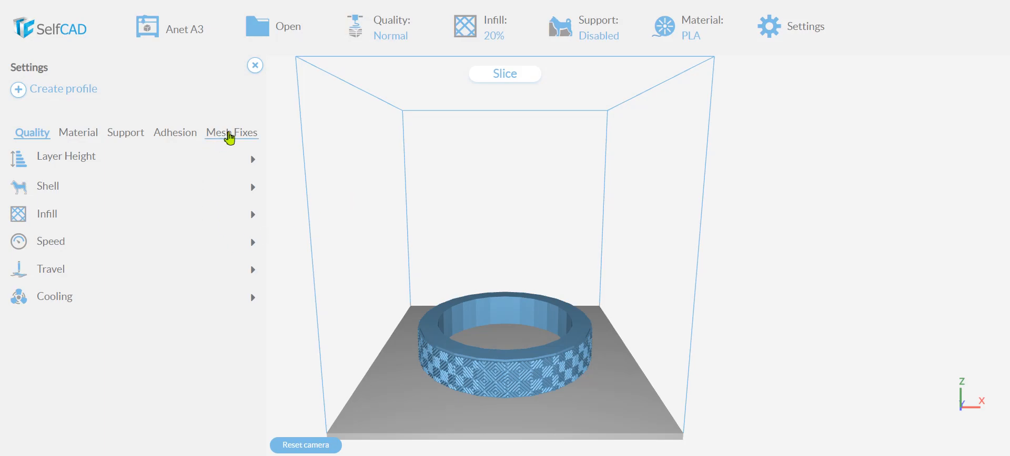
left_click(229, 134)
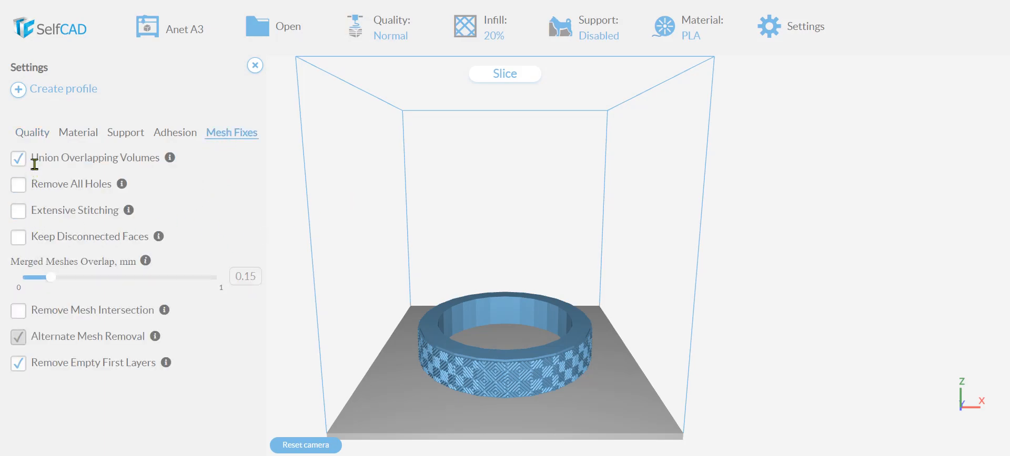
Close the slicer settings and slice the grouped ring with the current print profile.
left_click(255, 66)
left_click(527, 78)
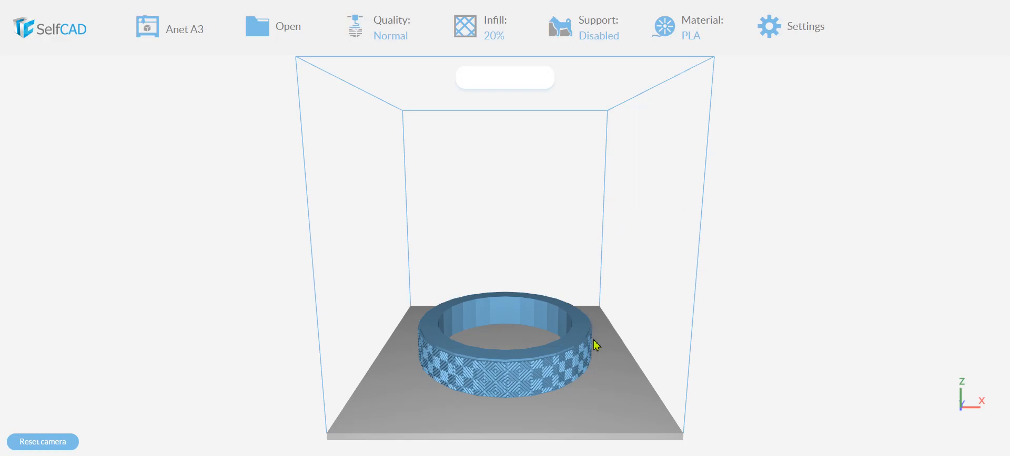
mouse_move(546, 377)
left_mouse_down()
mouse_move(409, 368)
mouse_move(469, 346)
mouse_move(490, 307)
mouse_move(502, 353)
mouse_move(595, 378)
mouse_move(561, 371)
left_mouse_up()
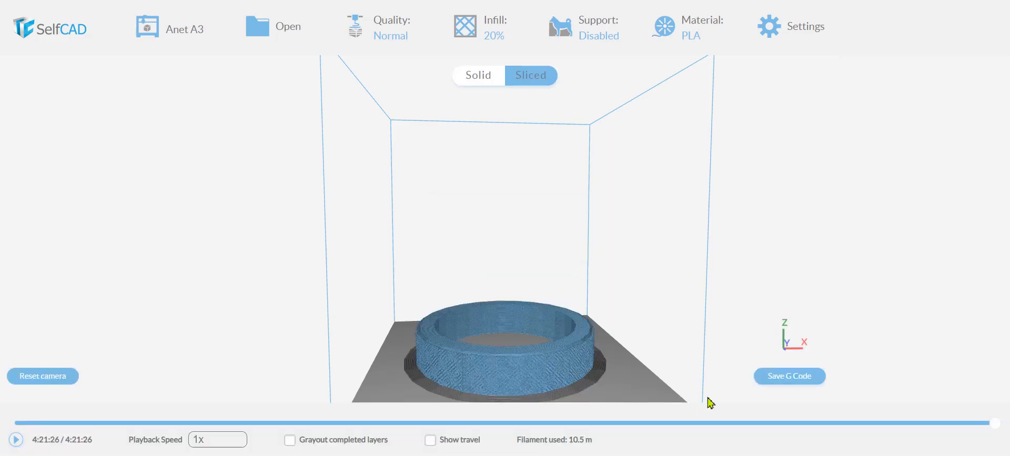
Scrub the sliced preview back to 3:00:23 and 1:41:42, inspect the diamond relief on the ring's side, and return to the modeling workspace.
left_click(692, 423)
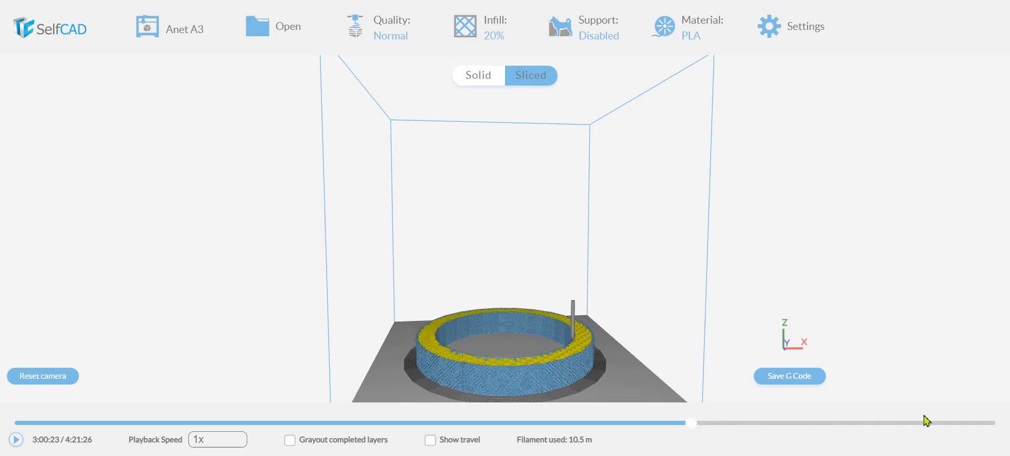
left_click_drag(693, 424, 396, 425)
left_click_drag(386, 357, 424, 298)
scroll(543, 364, "up", 5)
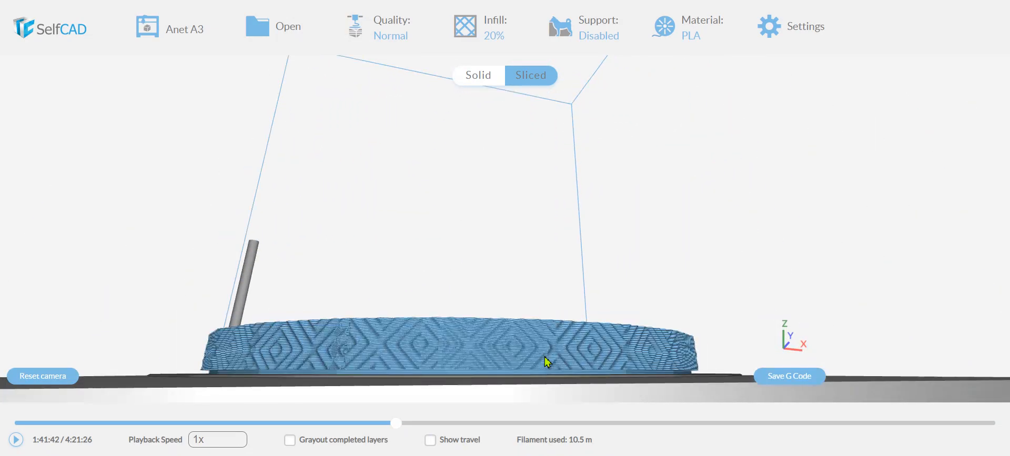
left_click(352, 20)
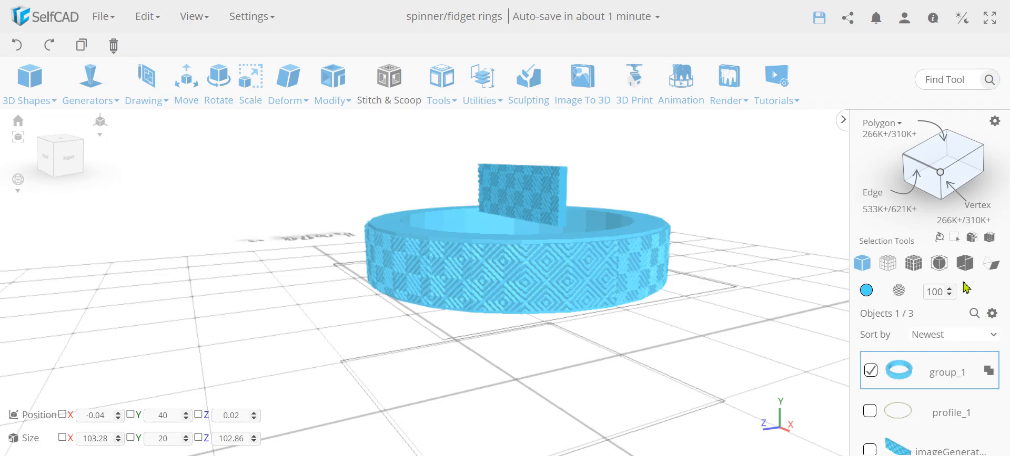
Invert the object selection and delete everything except the grouped ring.
left_click(973, 239)
key("Delete")
key("Return")
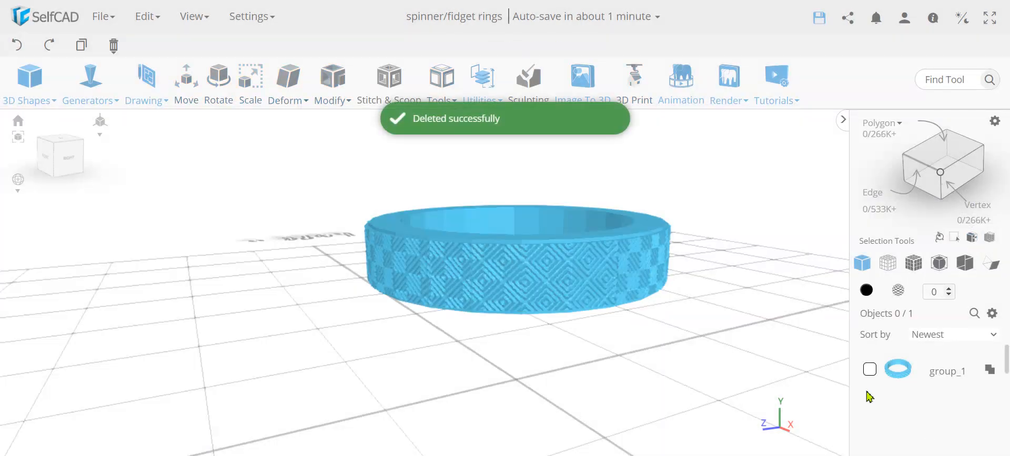
Select the grouped ring, simplify it with Simplify Object at intensity 5, and finalize the operation.
left_click(869, 371)
right_click_drag(487, 329, 527, 319)
left_click(340, 95)
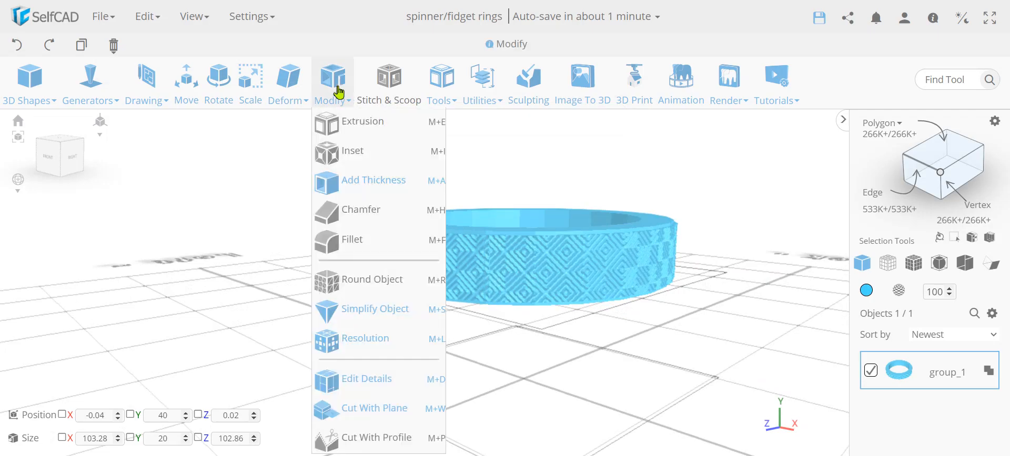
left_click(391, 314)
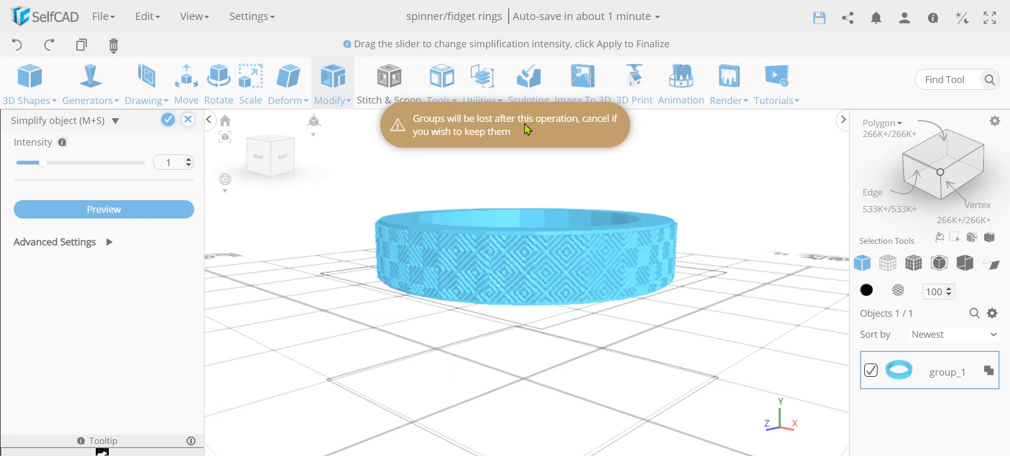
left_click_drag(44, 164, 146, 164)
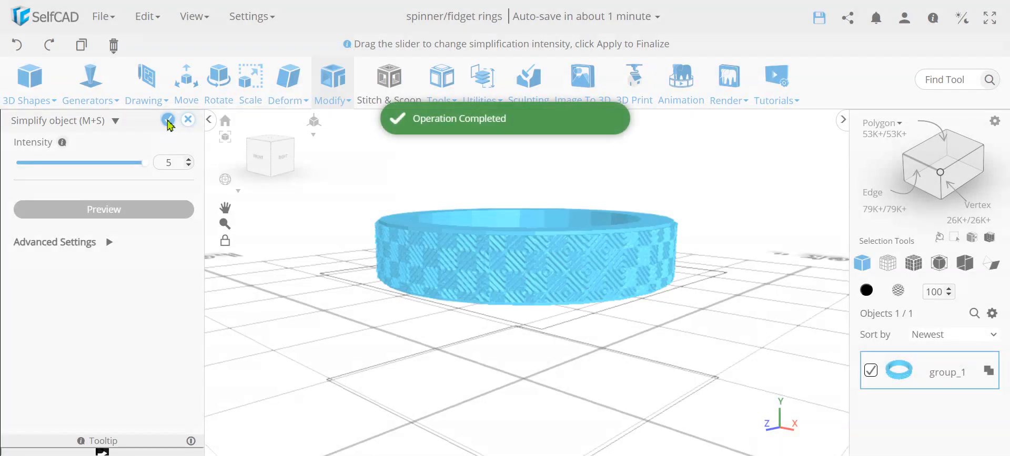
left_click(167, 120)
Examine the simplified ring from several sides and up close for the quality of its diamond pattern and its polygon count.
right_click_drag(263, 219, 655, 258)
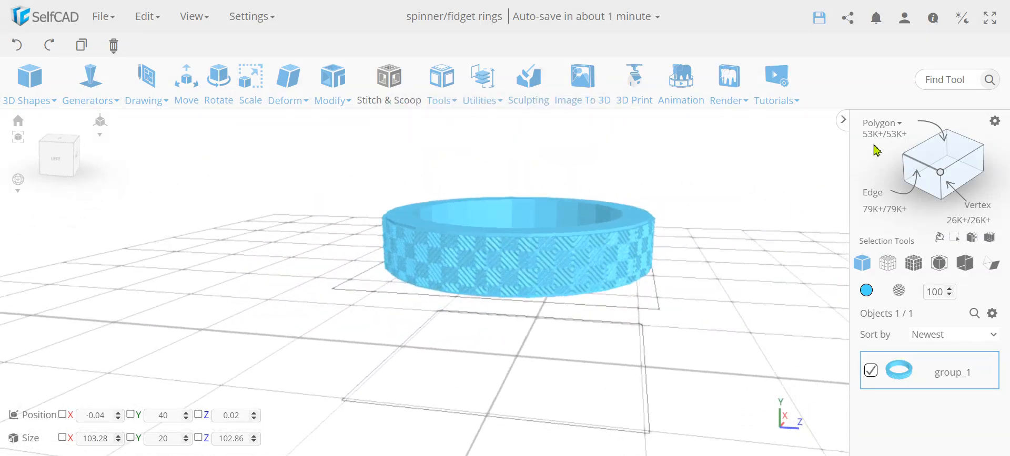
right_click_drag(600, 284, 449, 312)
scroll(475, 311, "up", 3)
scroll(476, 307, "down", 4)
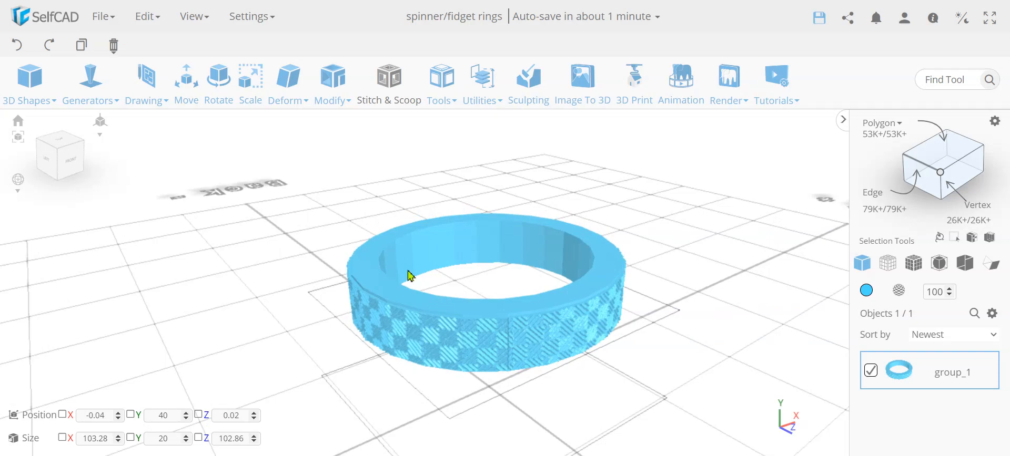
right_click_drag(435, 340, 528, 330)
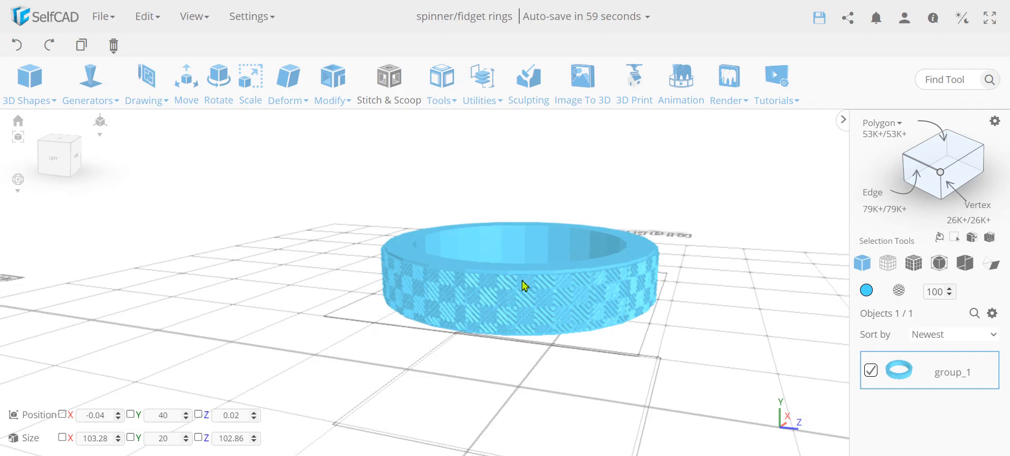
right_click_drag(493, 298, 557, 292)
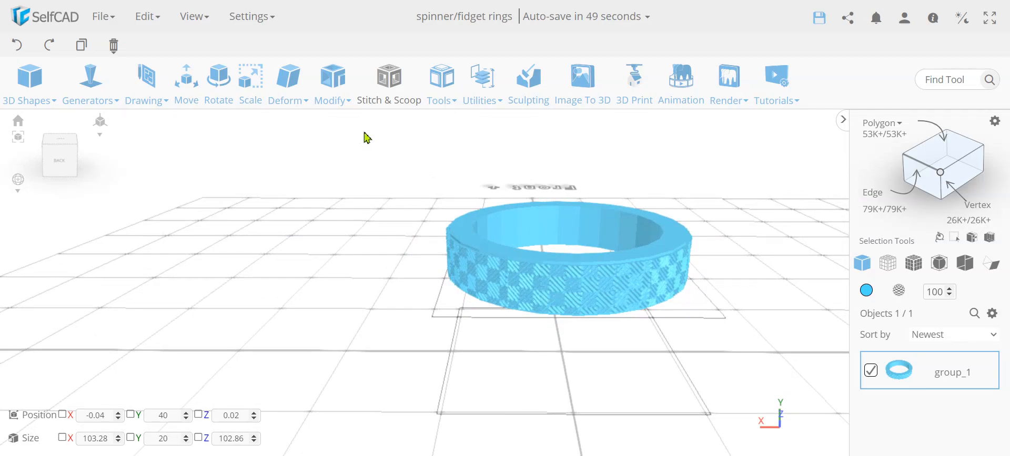
right_click_drag(531, 301, 454, 292)
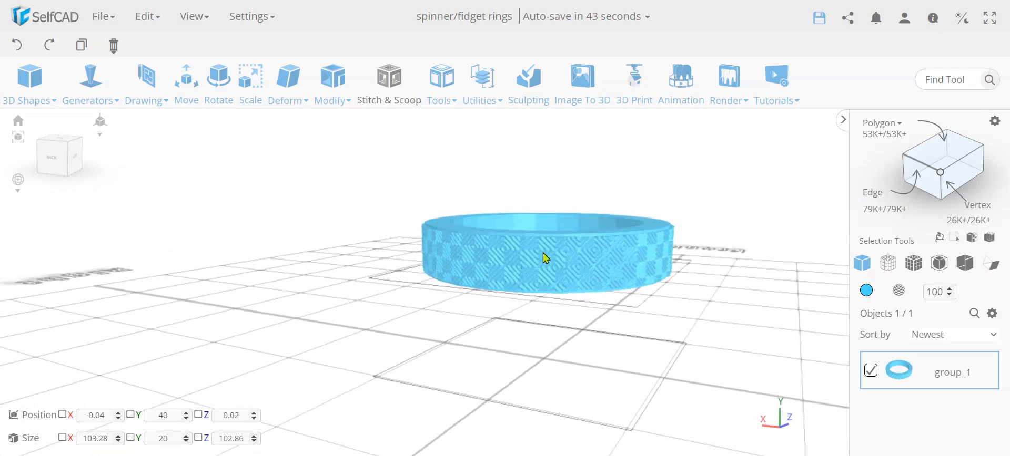
scroll(546, 258, "up", 5)
scroll(546, 259, "down", 4)
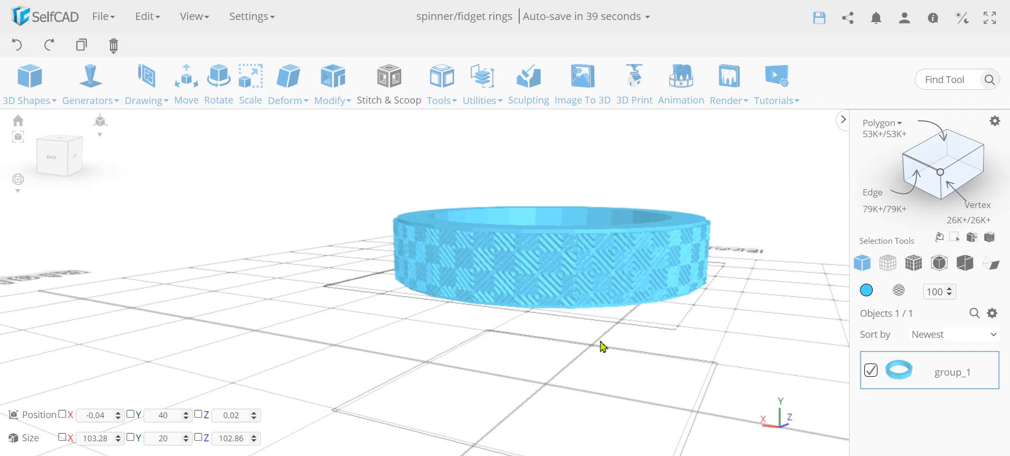
scroll(604, 344, "up", 5)
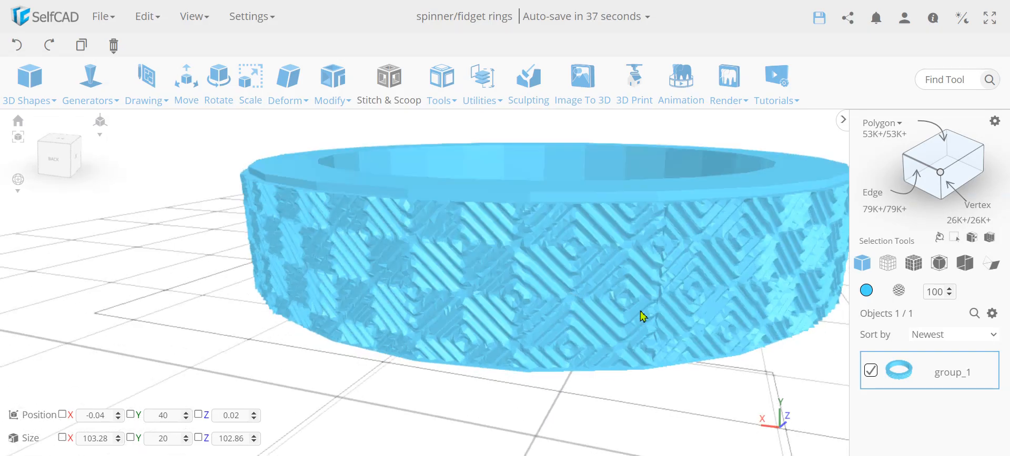
scroll(626, 301, "down", 4)
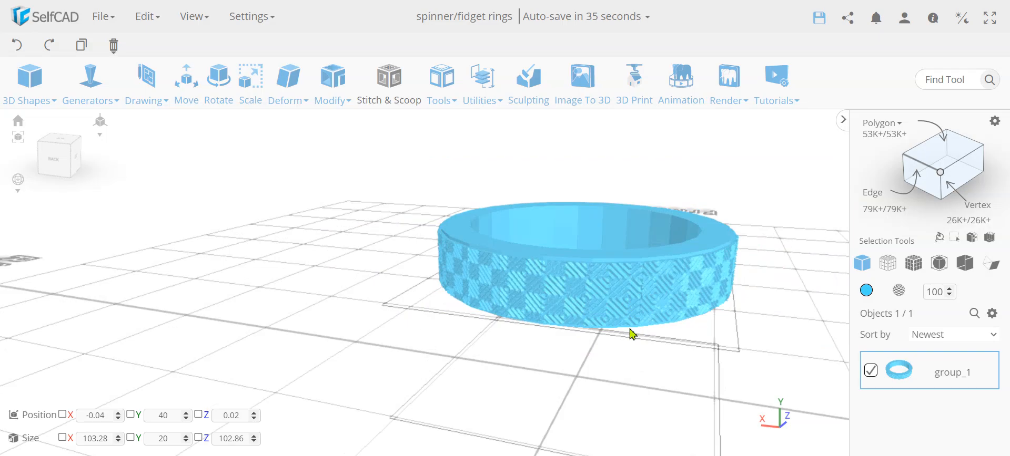
Delete the simplified ring and start a new drawing on the Bottom / Top plane, viewed from the top.
key("Delete")
key("Return")
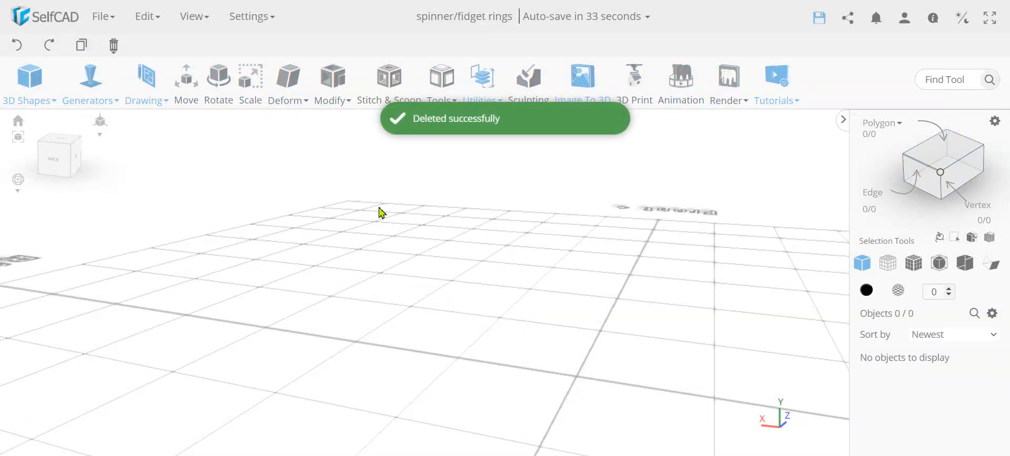
mouse_move(150, 78)
left_click(161, 153)
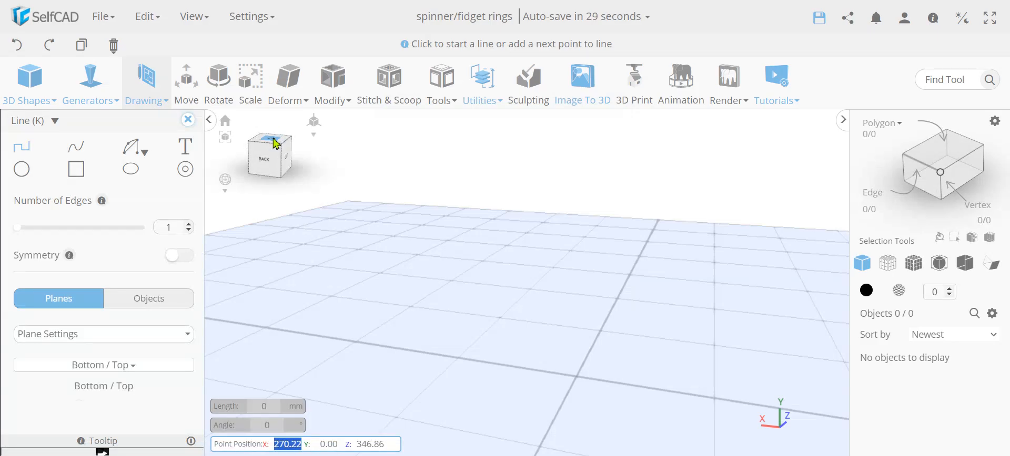
left_click(274, 142)
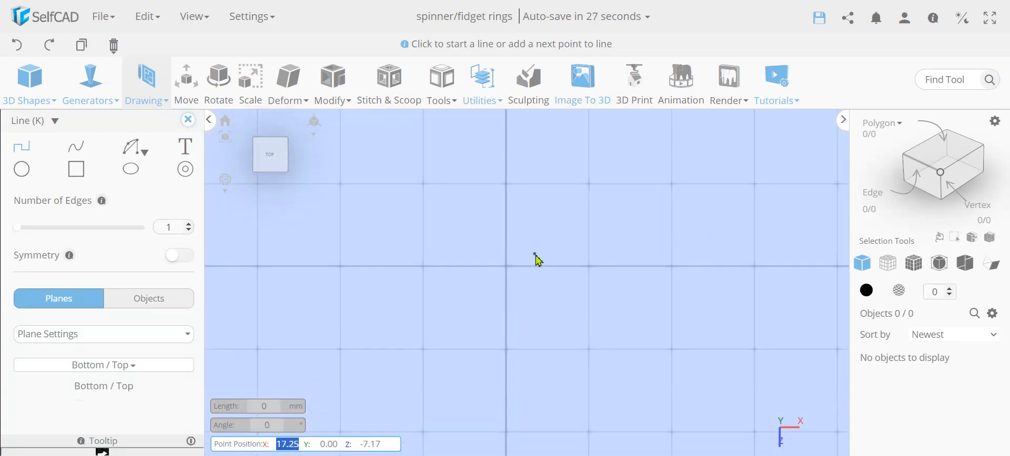
Draw a four-edged circle with a 10 mm radius around the grid's center to form a diamond profile.
left_click(21, 174)
double_click(182, 230)
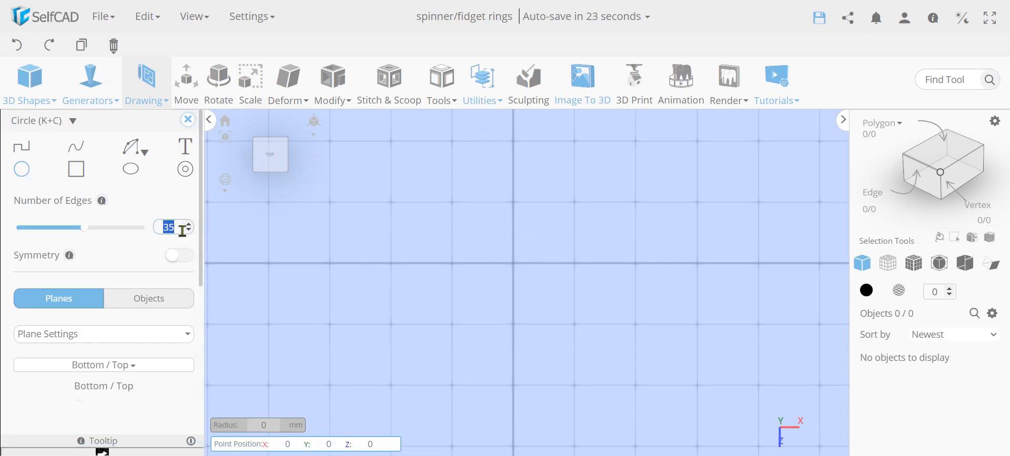
left_click(144, 241)
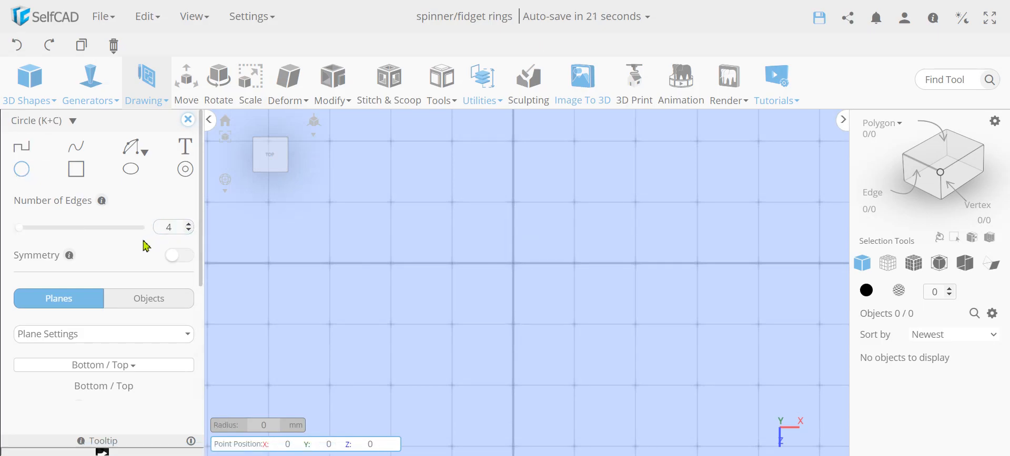
left_click(516, 268)
type("10")
key("Return")
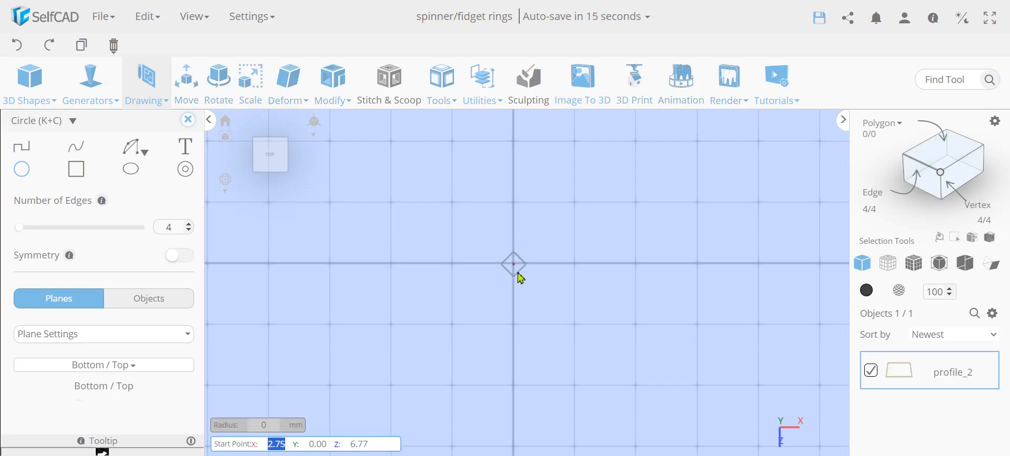
left_click(188, 119)
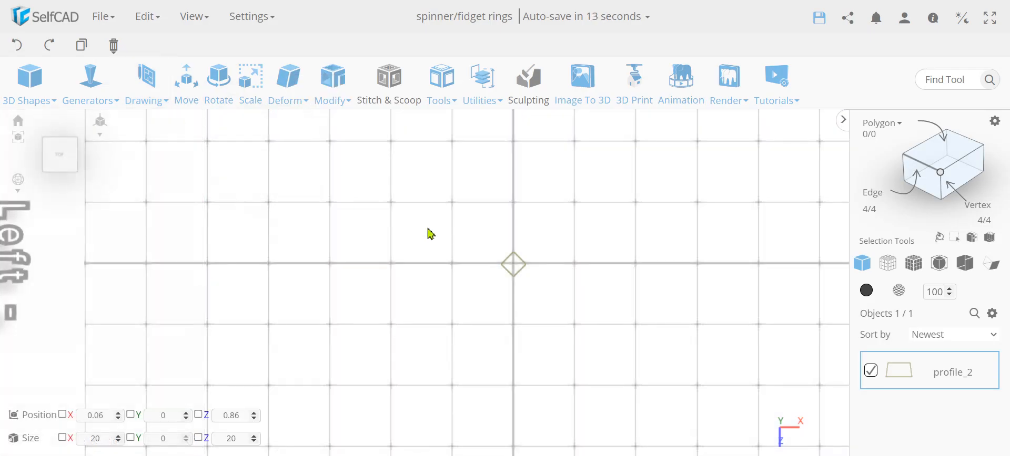
Create 4 progressively larger copies of the diamond with Copy Offsets, using a Scale offset of 10 on X and Z.
mouse_move(449, 106)
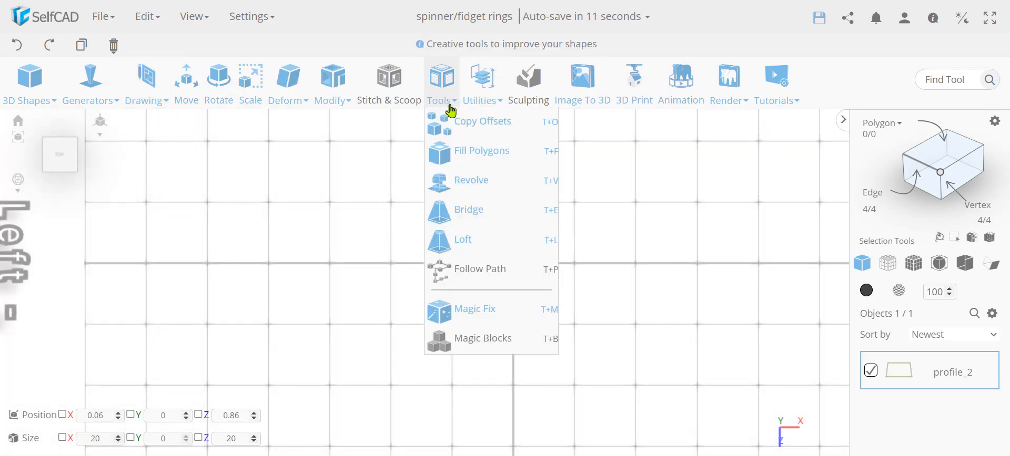
left_click(459, 120)
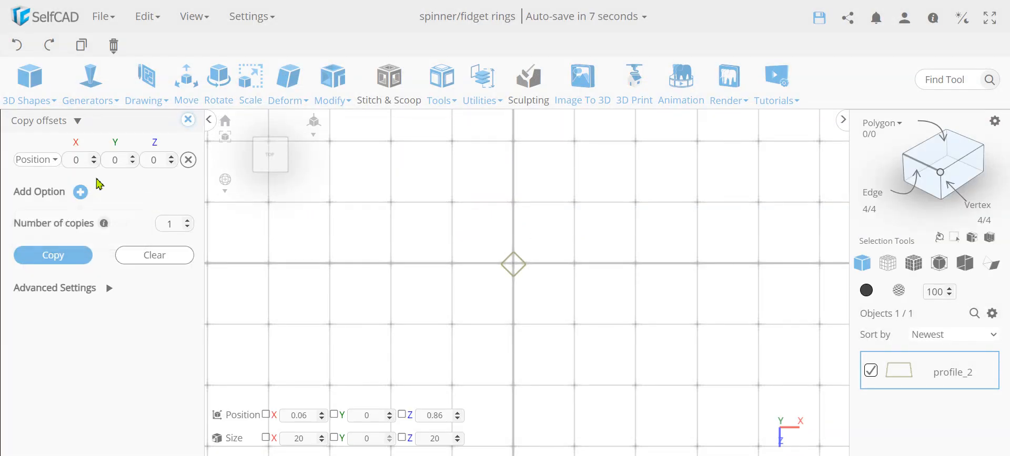
left_click(41, 159)
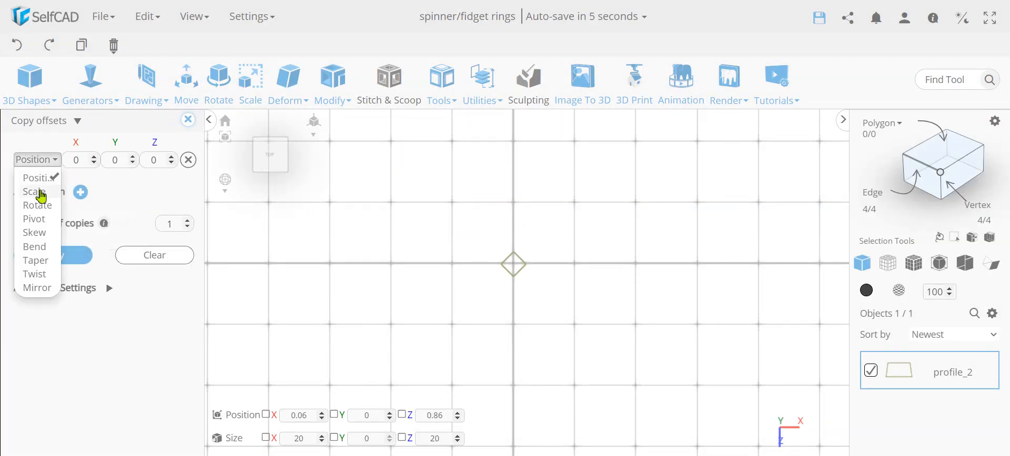
left_click(39, 193)
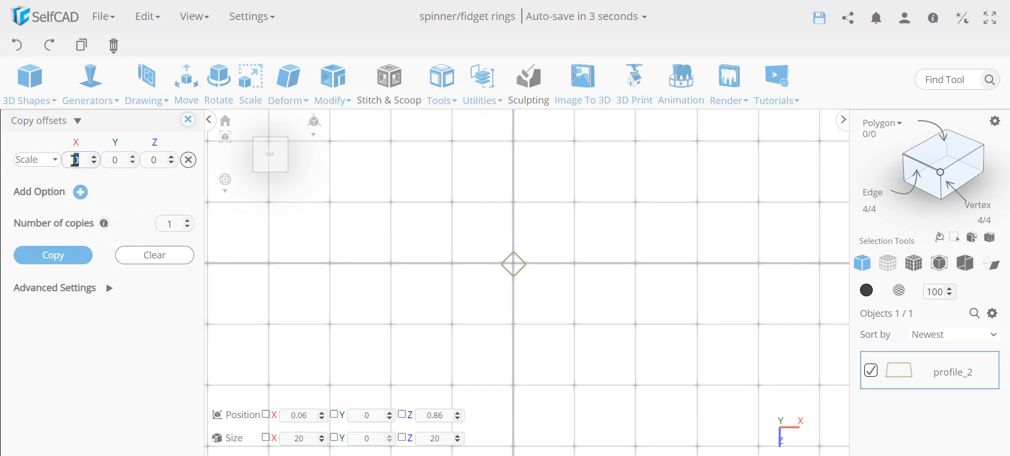
double_click(161, 160)
type("10")
double_click(173, 221)
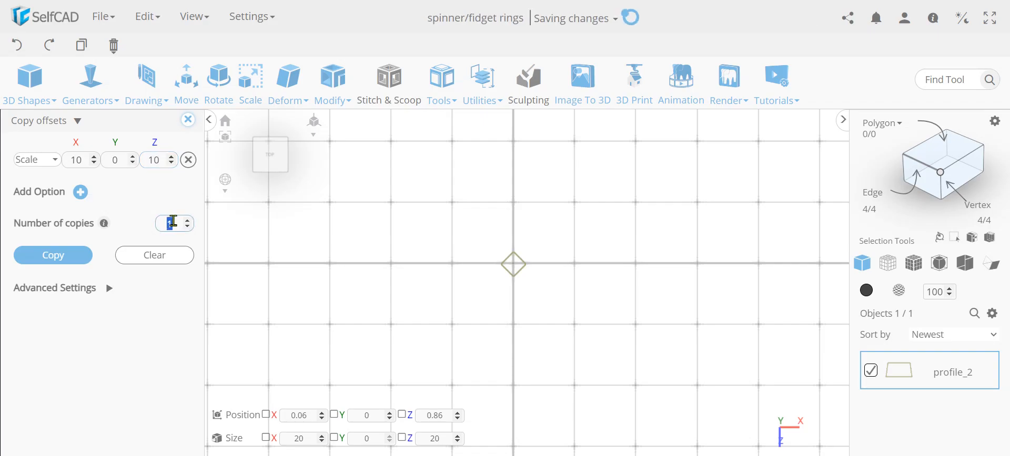
type("4")
left_click(83, 255)
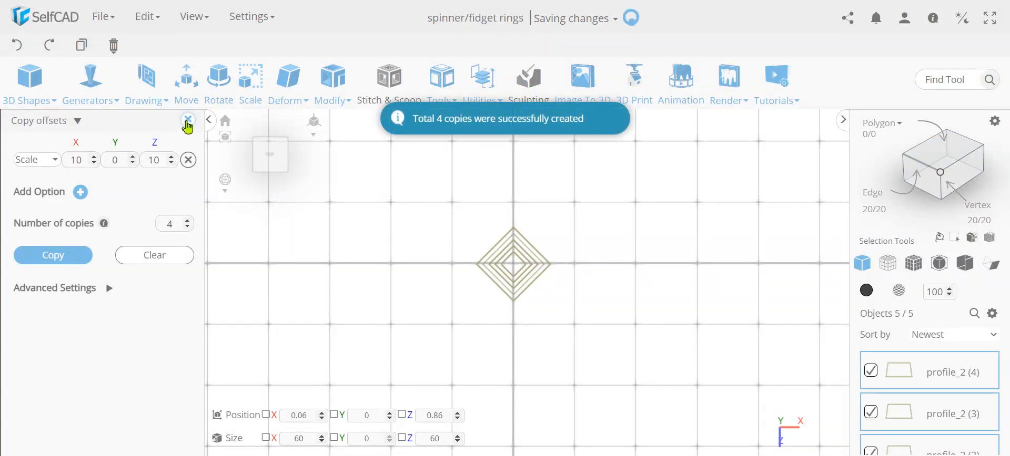
left_click(187, 120)
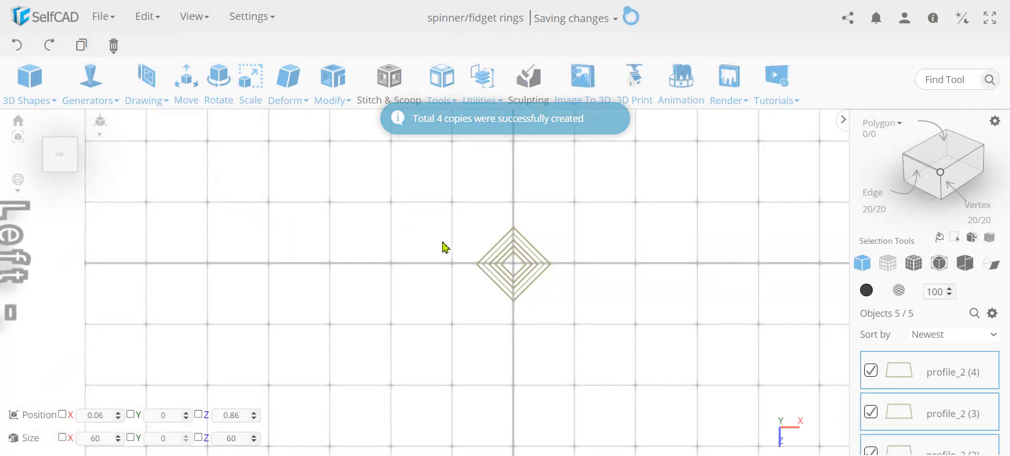
Merge the five concentric diamonds into a single profile and activate vertex selection mode.
scroll(534, 265, "up", 3)
scroll(531, 261, "up", 2)
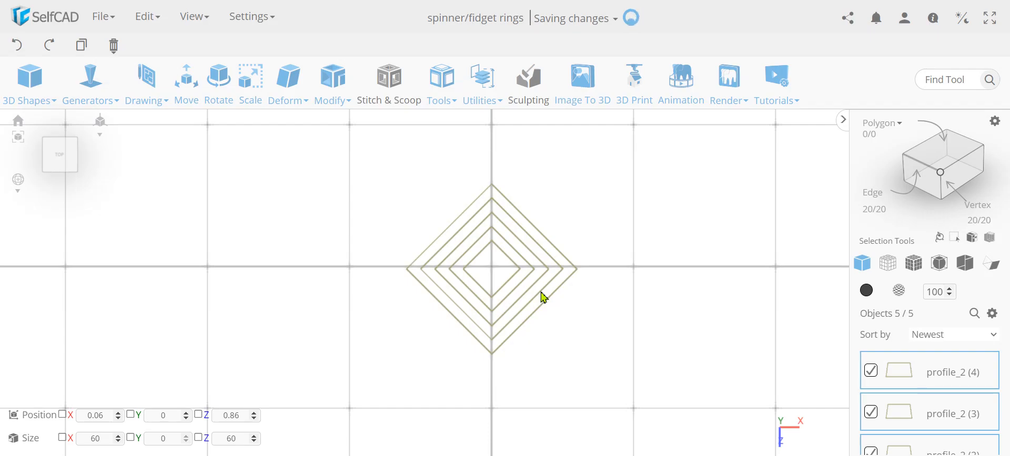
key("ctrl+m")
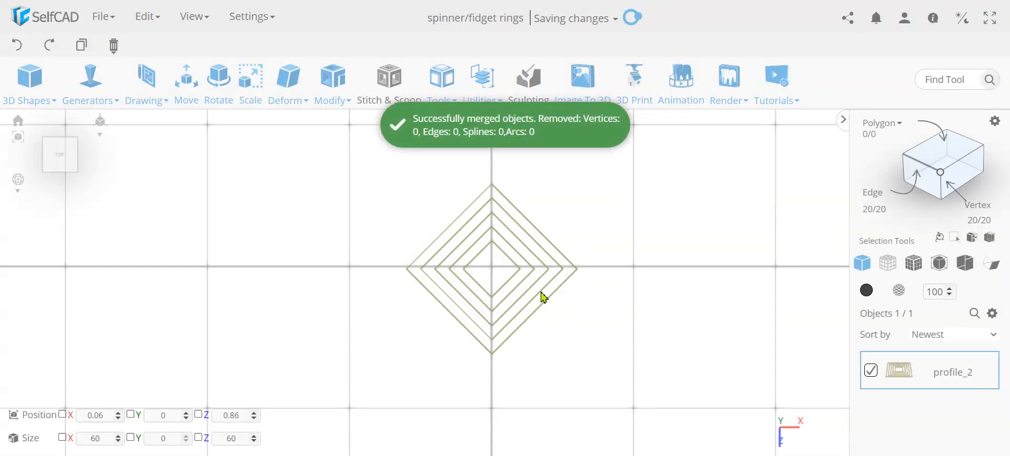
left_click(940, 174)
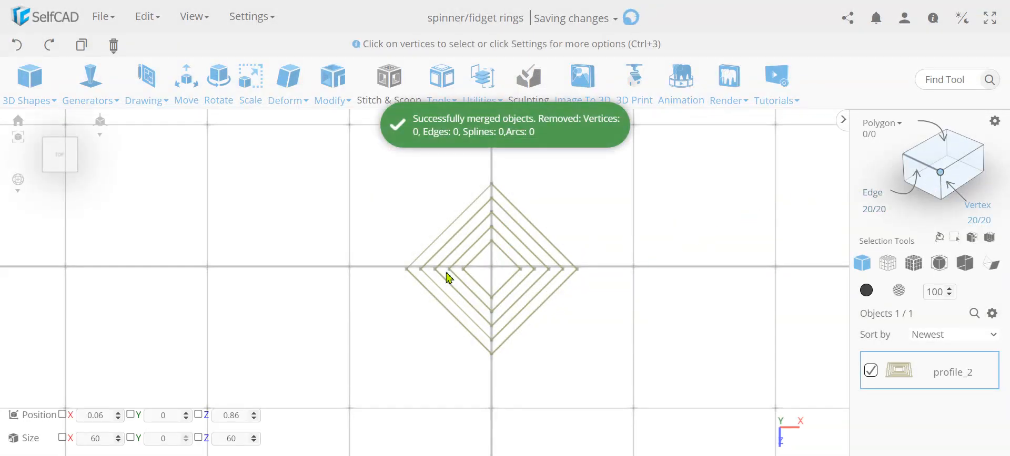
scroll(446, 273, "up", 2)
scroll(622, 300, "down", 1)
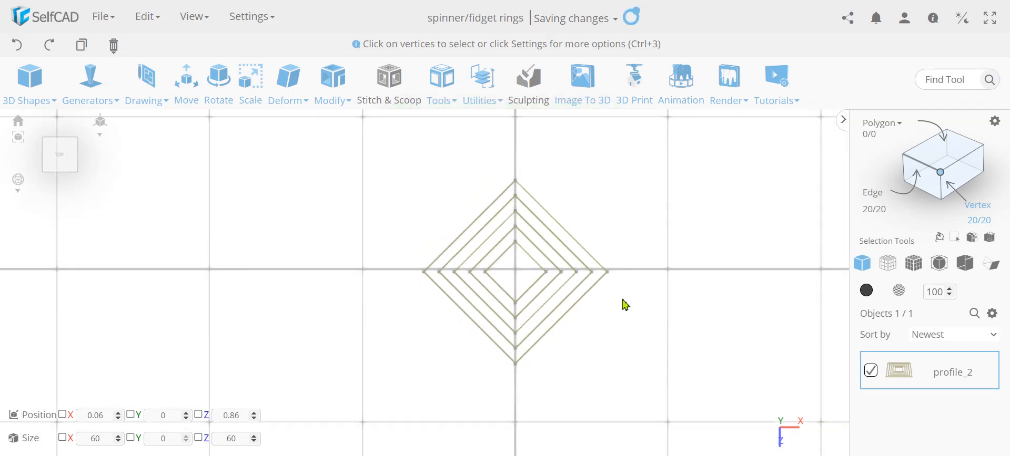
Raise the resolution of the merged diamond profile to detail level 6.
scroll(625, 305, "down", 1)
left_click(334, 92)
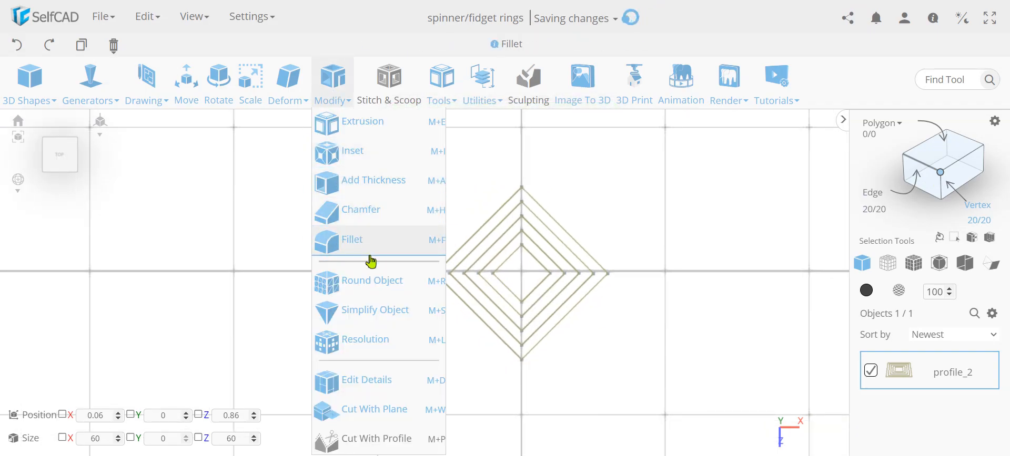
left_click(383, 340)
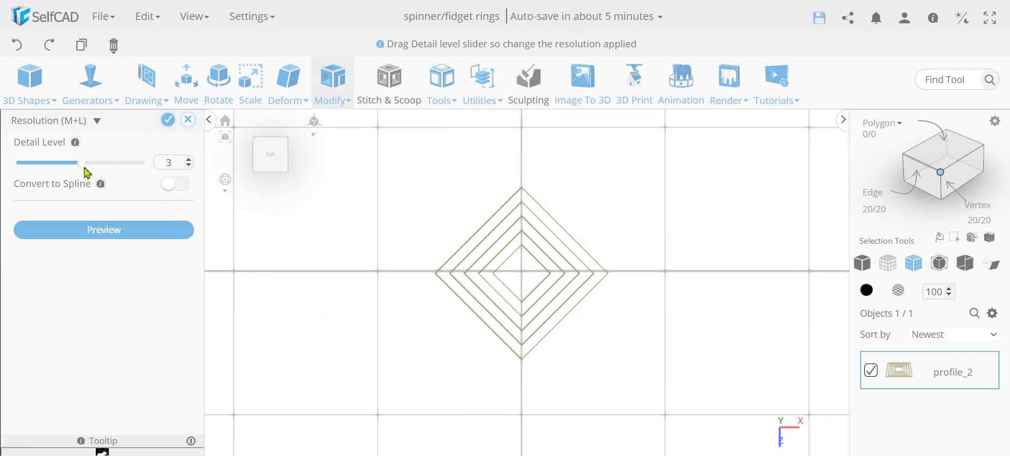
left_click_drag(90, 168, 196, 160)
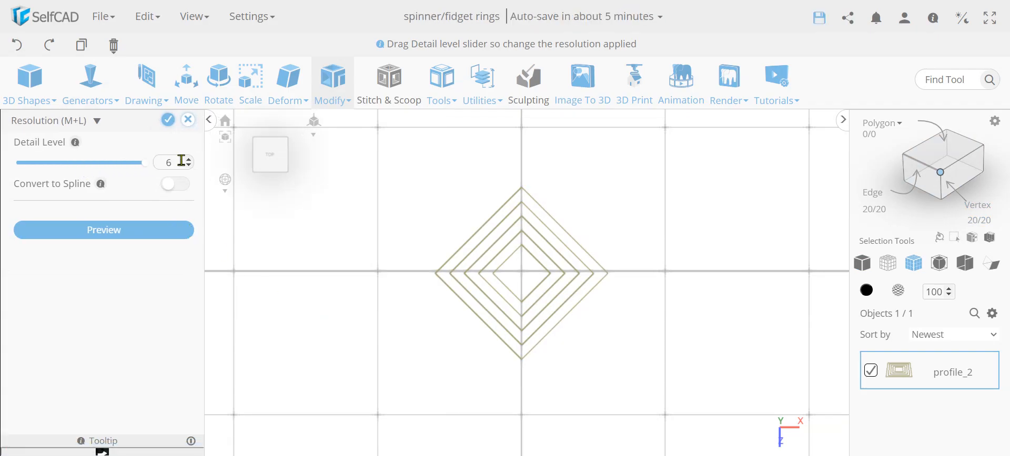
left_click(168, 120)
With the diamond profile deselected, draw a separate 16-edge circle of 3 mm radius beside it, about 50 mm from the origin along negative X.
scroll(547, 254, "up", 3)
scroll(569, 293, "down", 5)
scroll(610, 229, "down", 1)
scroll(623, 225, "down", 1)
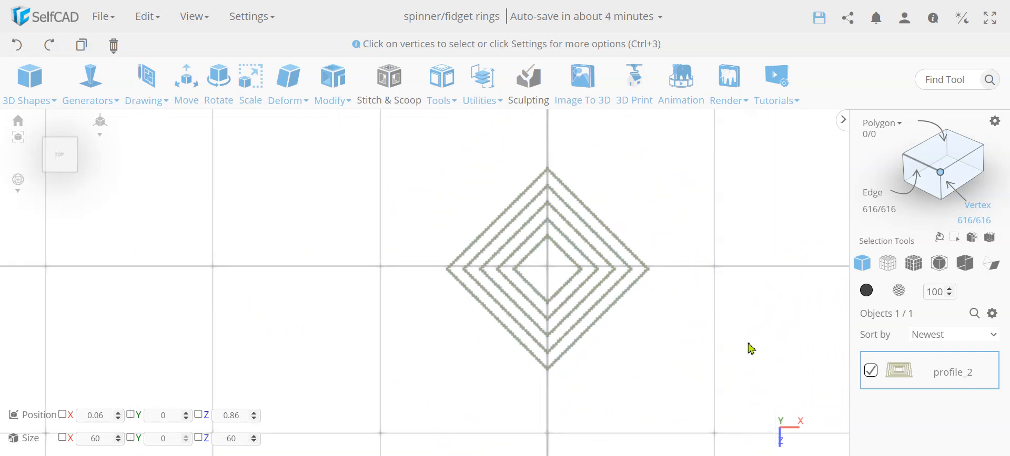
left_click(870, 371)
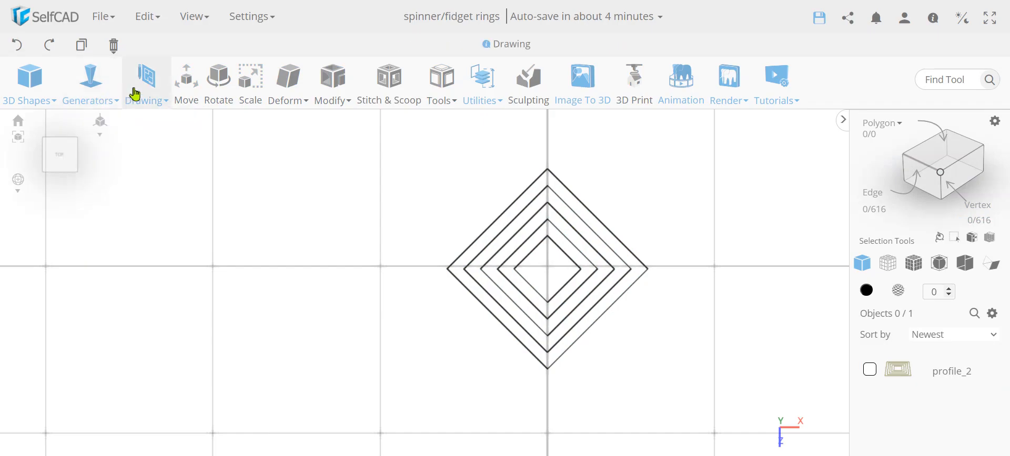
mouse_move(32, 91)
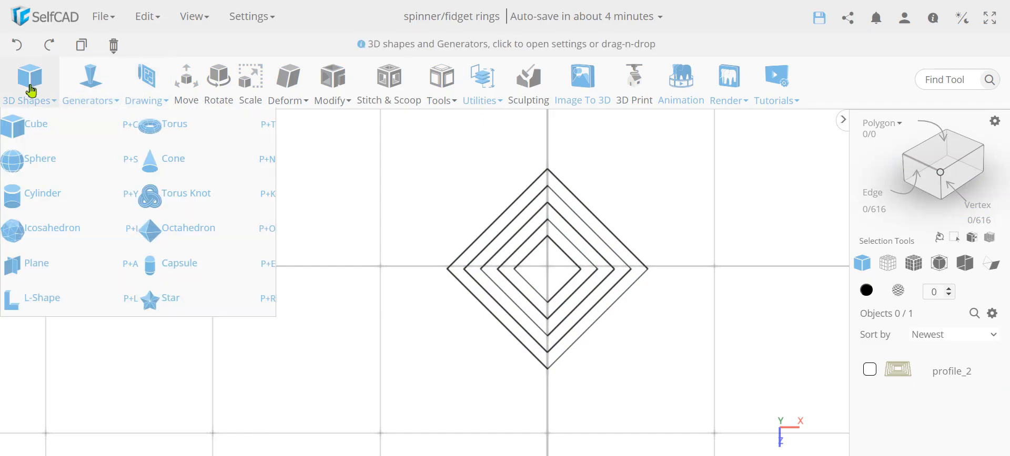
mouse_move(135, 90)
left_click(164, 158)
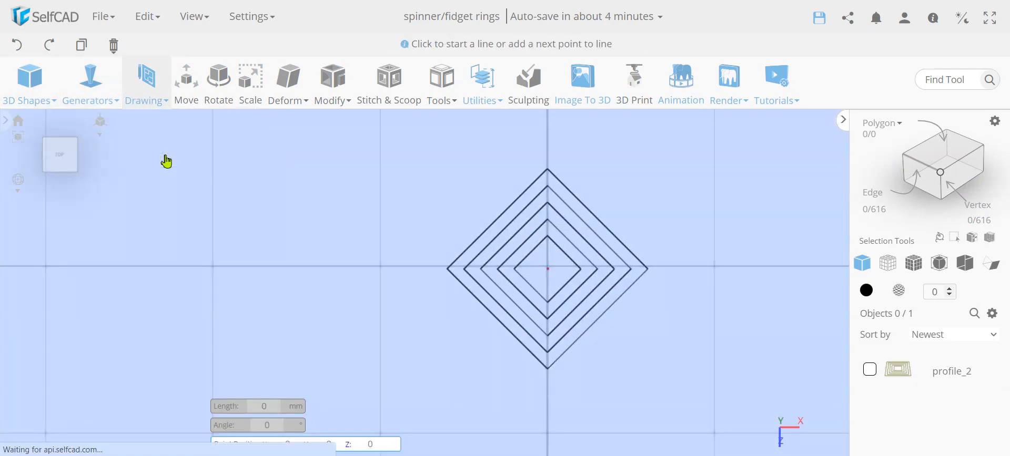
left_click(23, 177)
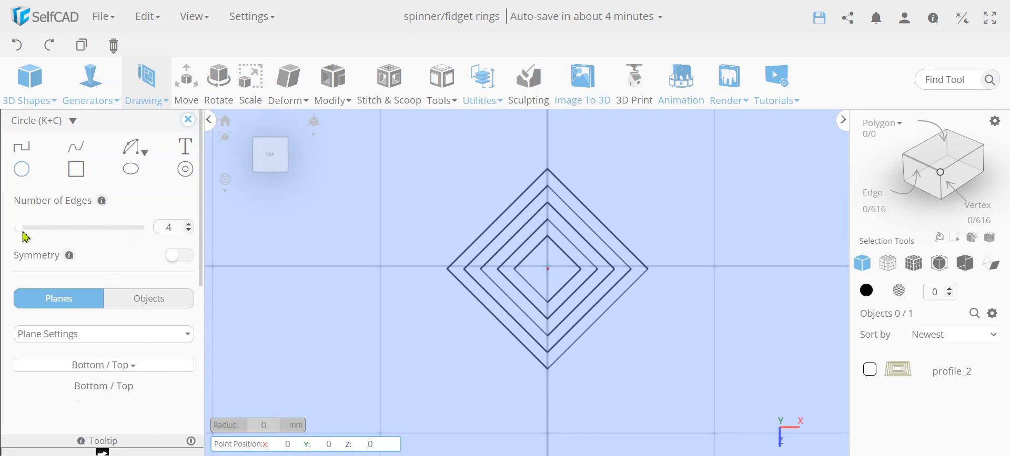
left_click_drag(22, 231, 50, 230)
left_click(380, 278)
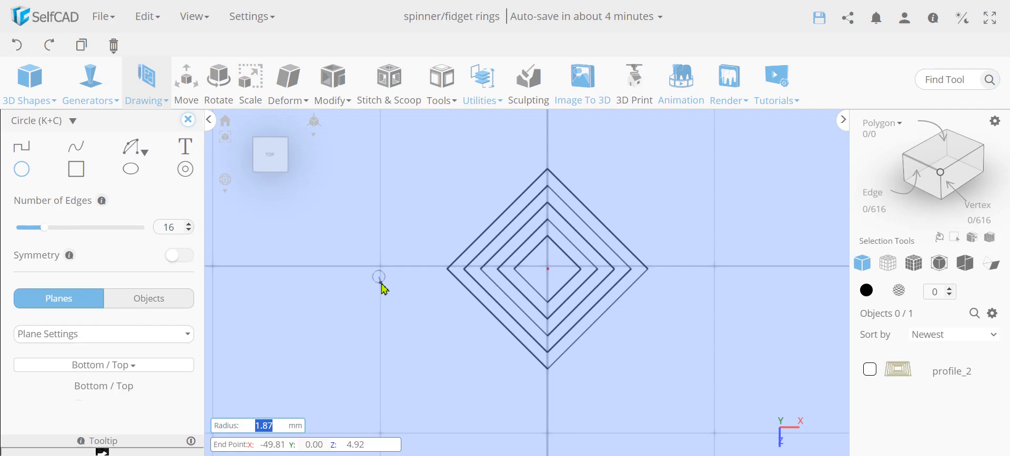
type("3")
key("Return")
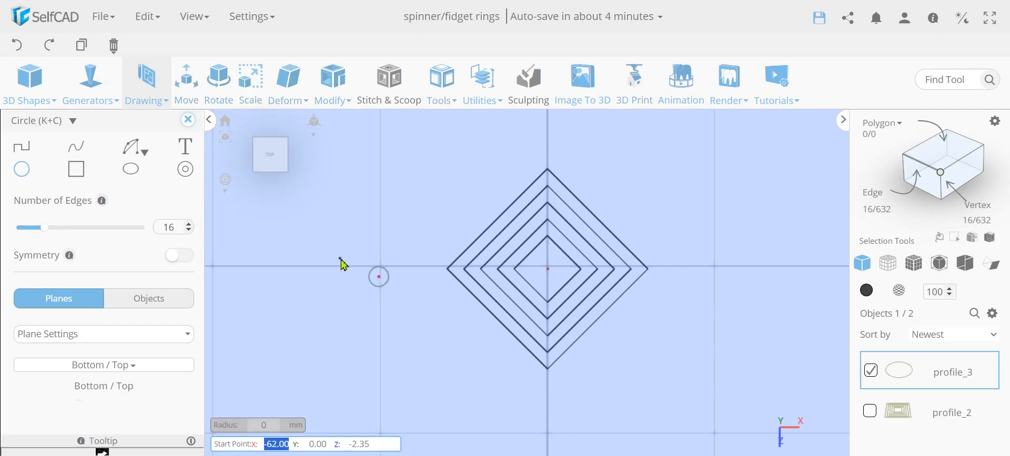
left_click(187, 120)
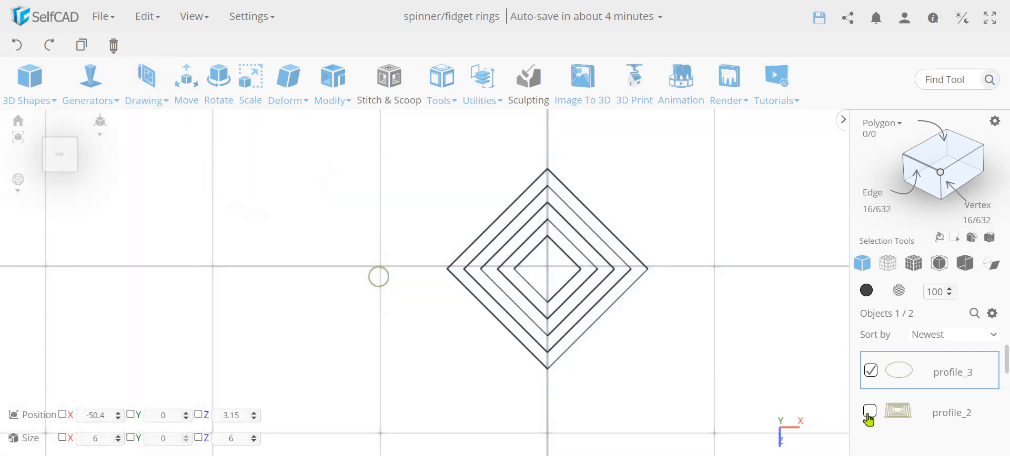
Try to extrude the 3 mm radius circle along the diamond profile with Follow Path.
left_click(871, 413)
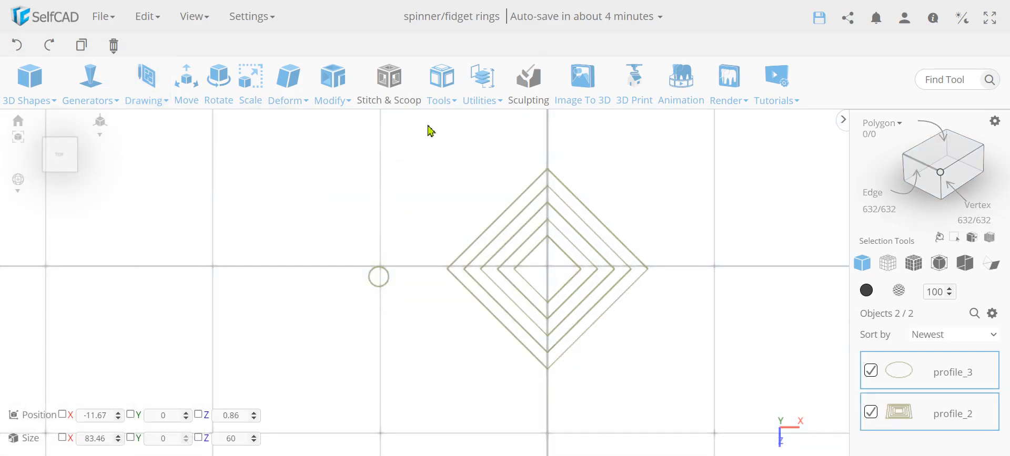
left_click(436, 77)
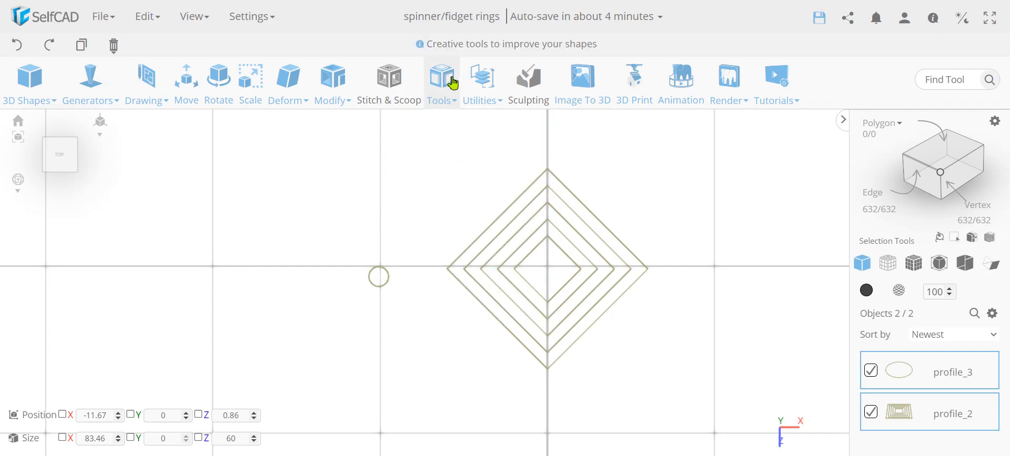
left_click(449, 82)
left_click(502, 271)
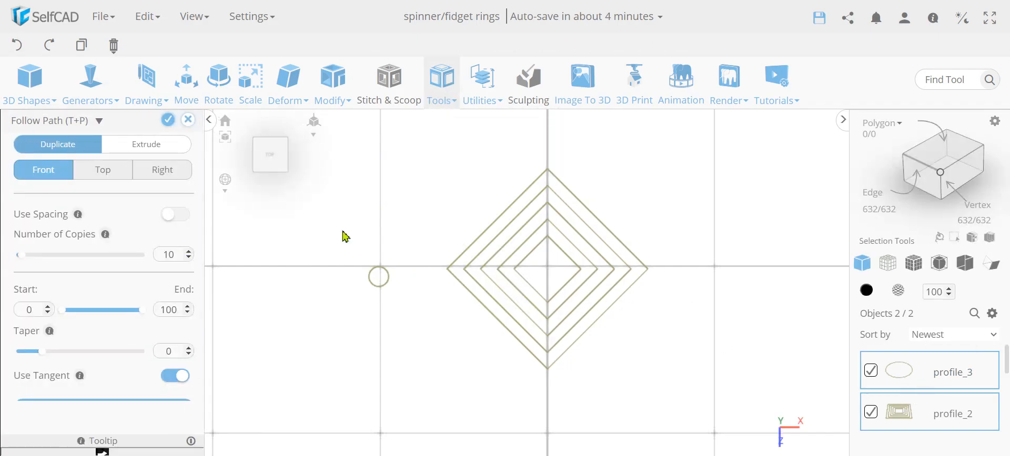
left_click(150, 144)
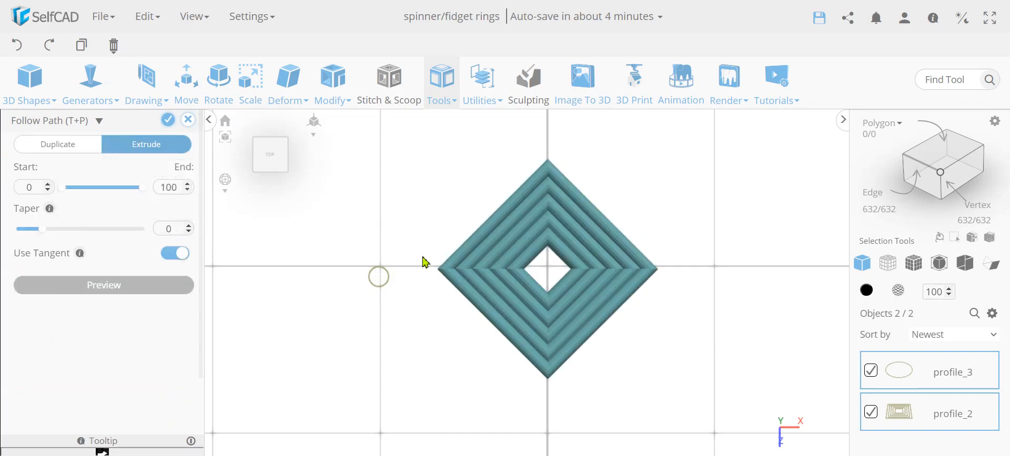
scroll(526, 269, "up", 5)
scroll(526, 269, "down", 4)
mouse_move(460, 319)
right_mouse_down()
mouse_move(472, 270)
mouse_move(450, 321)
right_mouse_up()
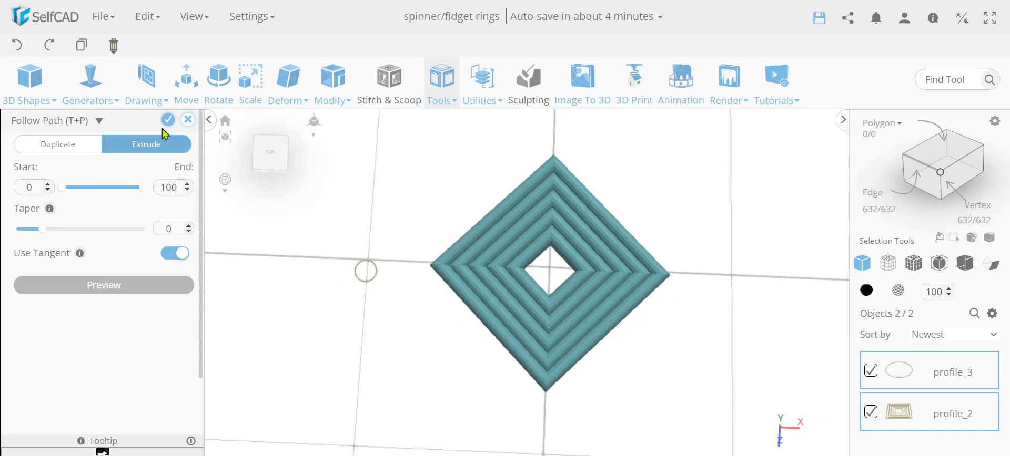
left_click(188, 121)
left_click(511, 279)
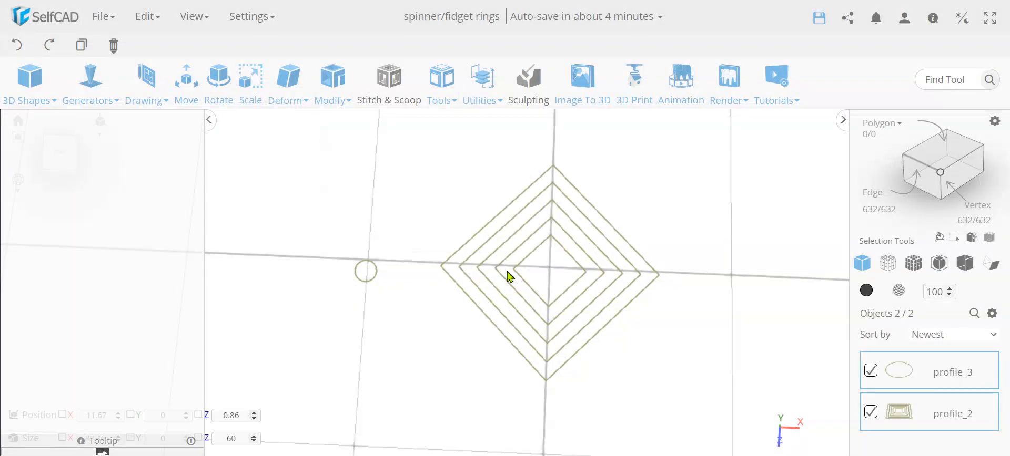
Select only the circle profile and set its X and Z sizes to 3.
left_click(870, 412)
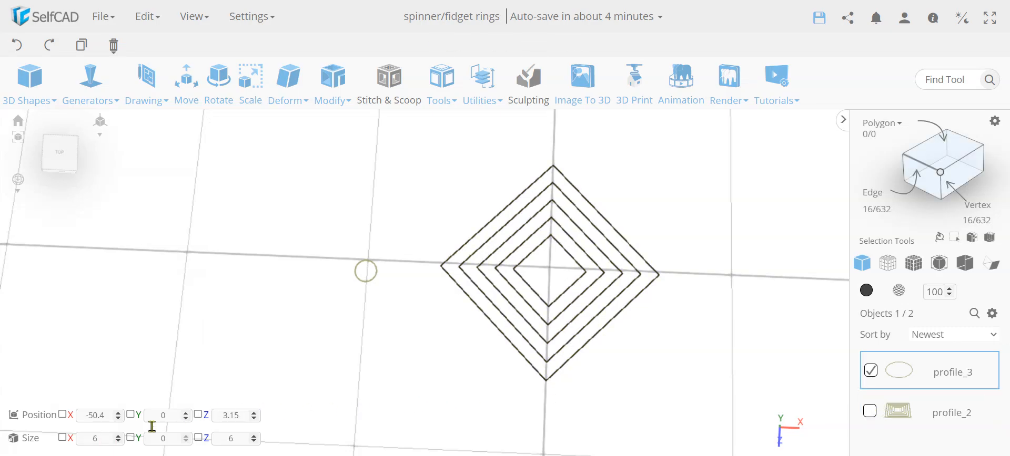
double_click(92, 442)
type("3")
double_click(229, 440)
type("3")
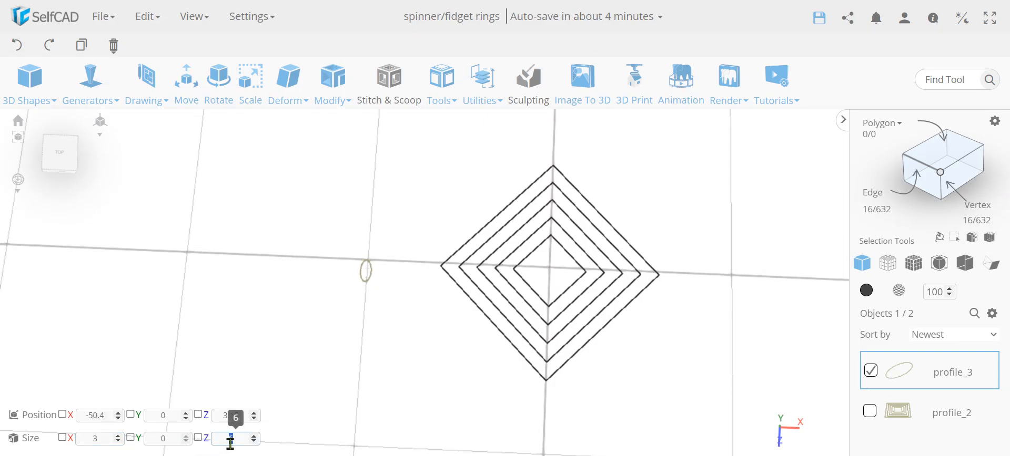
key("Return")
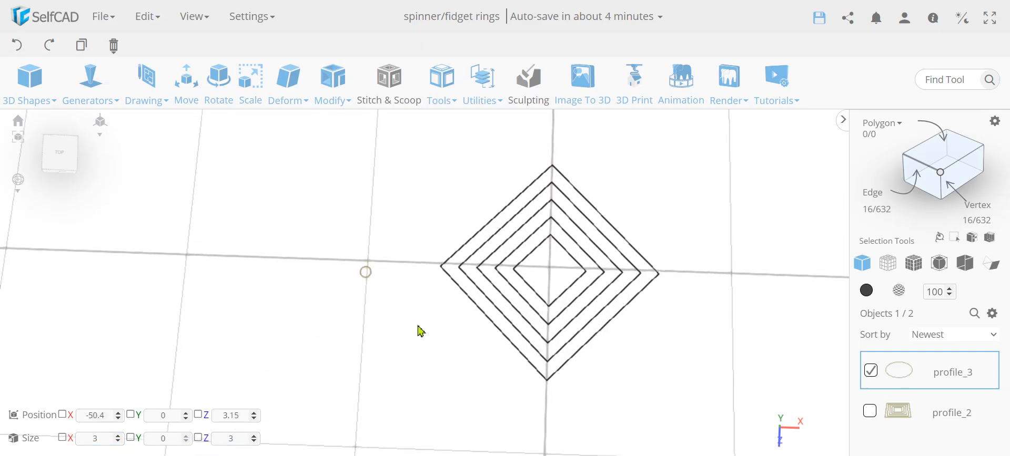
Select both profiles and extrude the resized circle along the concentric diamonds with Follow Path.
left_click(870, 411)
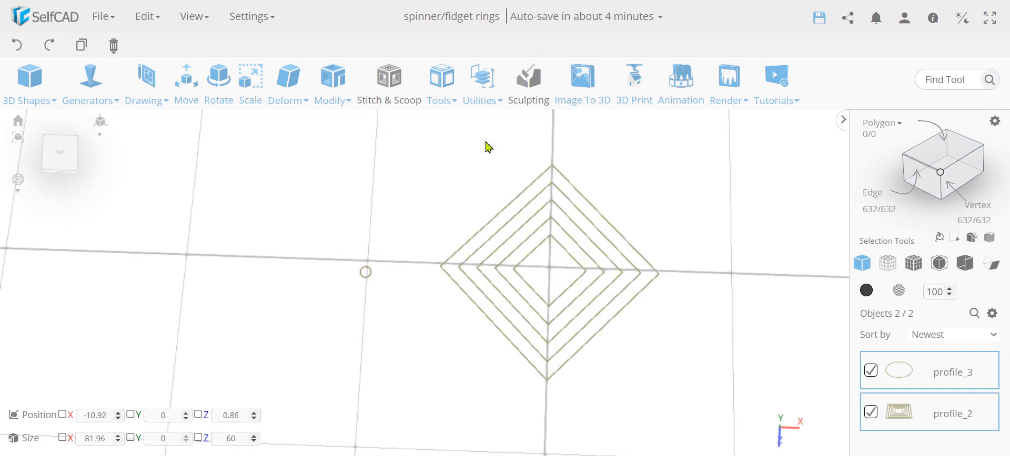
left_click(443, 88)
left_click(487, 270)
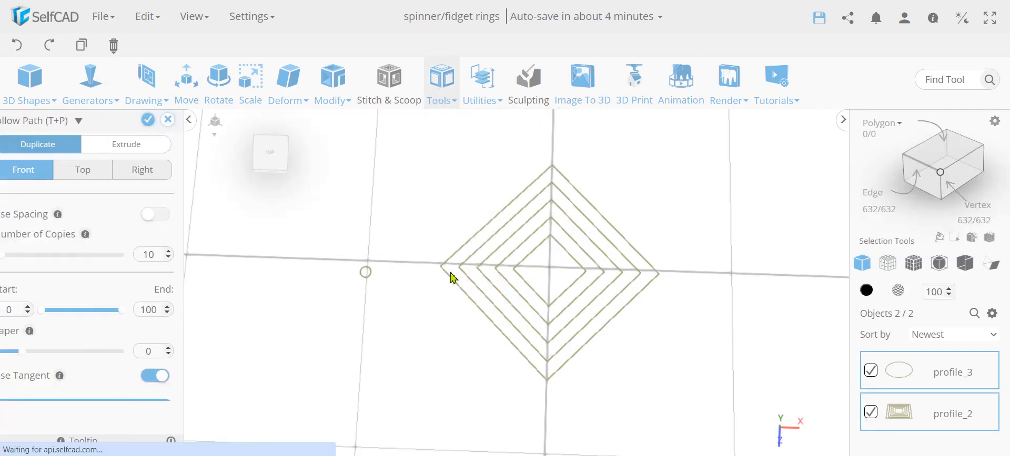
left_click(141, 144)
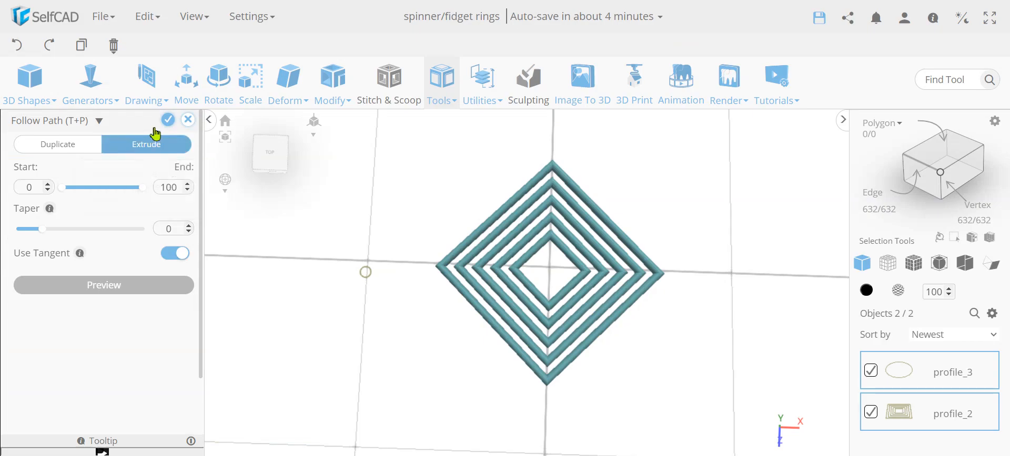
left_click(169, 121)
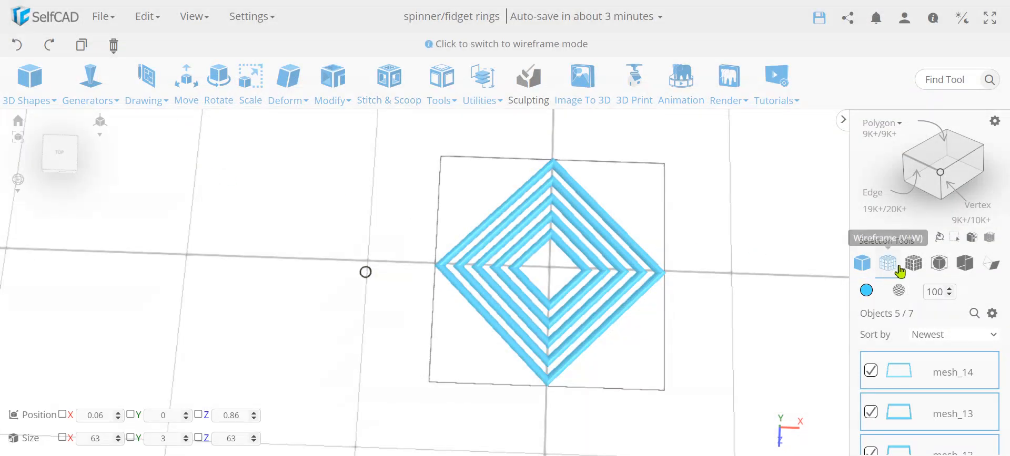
Check the wireframe of the extruded diamonds and merge all five into a single mesh.
left_click(915, 269)
scroll(604, 318, "up", 6)
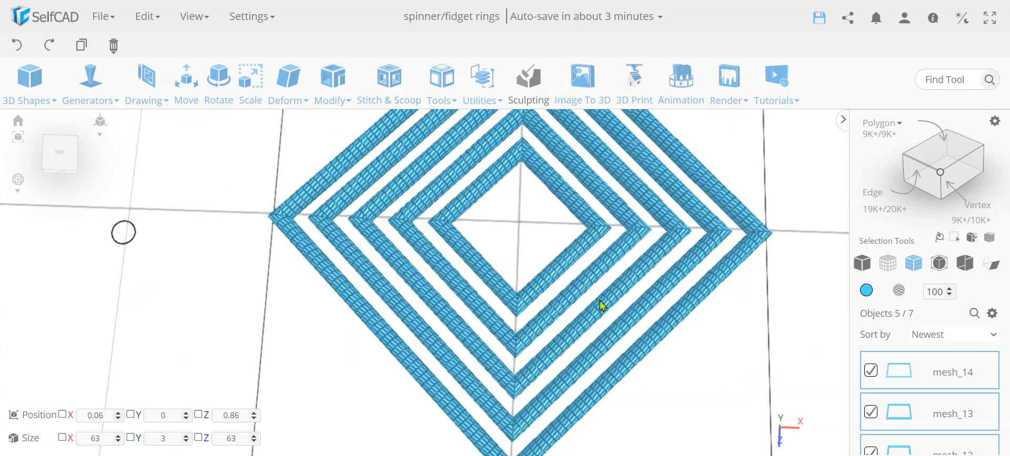
scroll(600, 301, "up", 3)
scroll(624, 313, "down", 3)
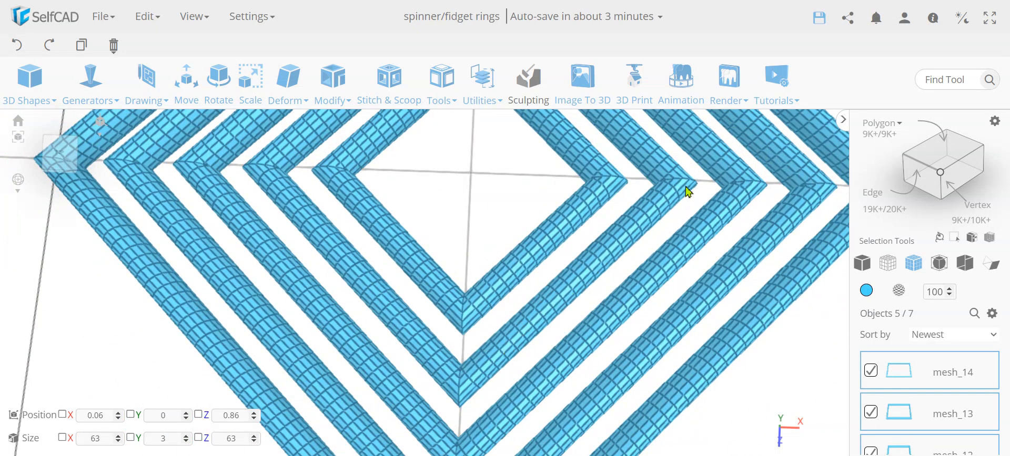
scroll(588, 343, "down", 5)
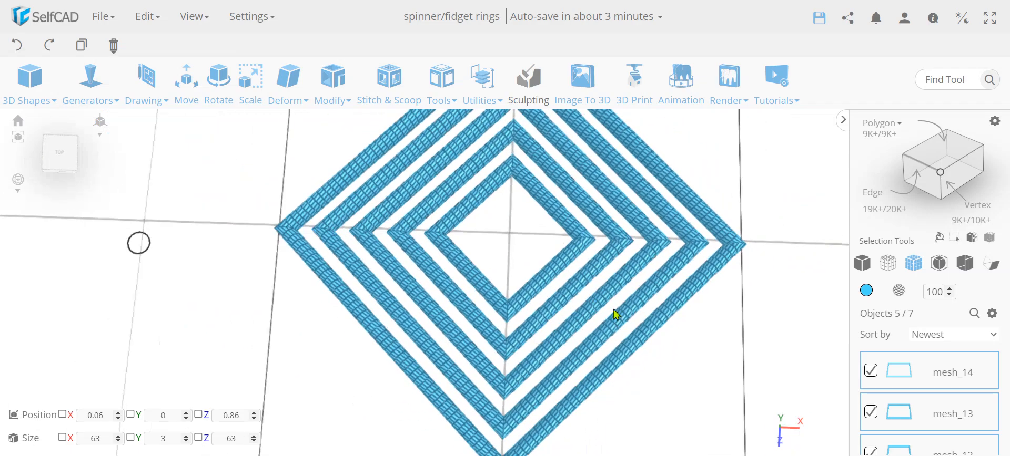
scroll(582, 266, "down", 5)
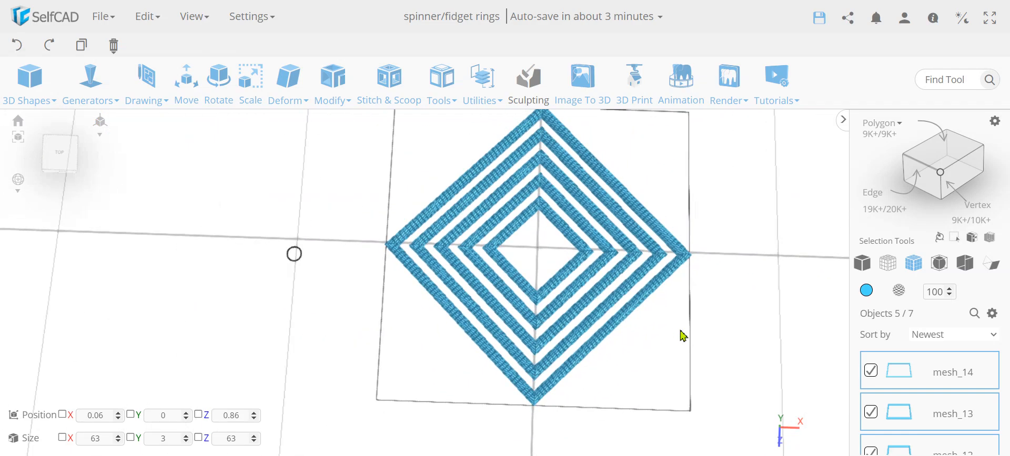
key("ctrl+m")
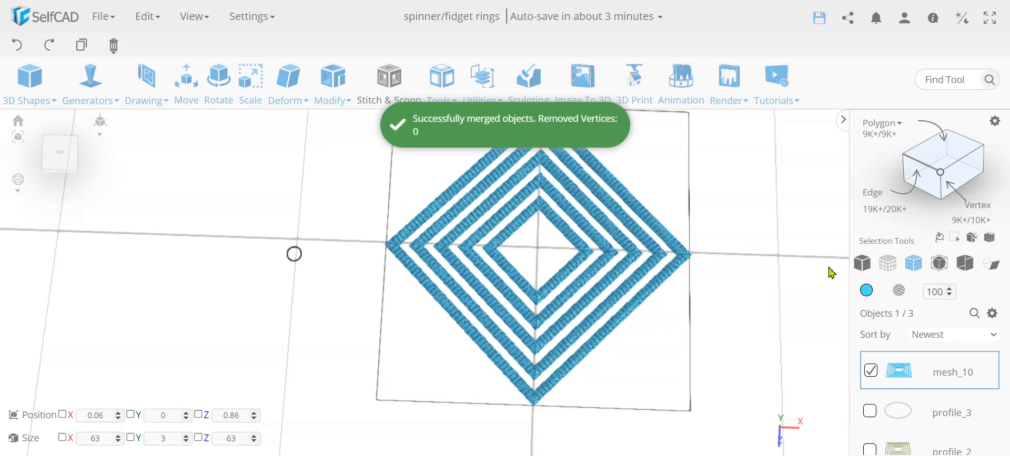
left_click(861, 263)
Start the Bend tool on the merged diamond mesh with the Back / Front plane in its advanced settings.
left_click_drag(699, 336, 672, 270)
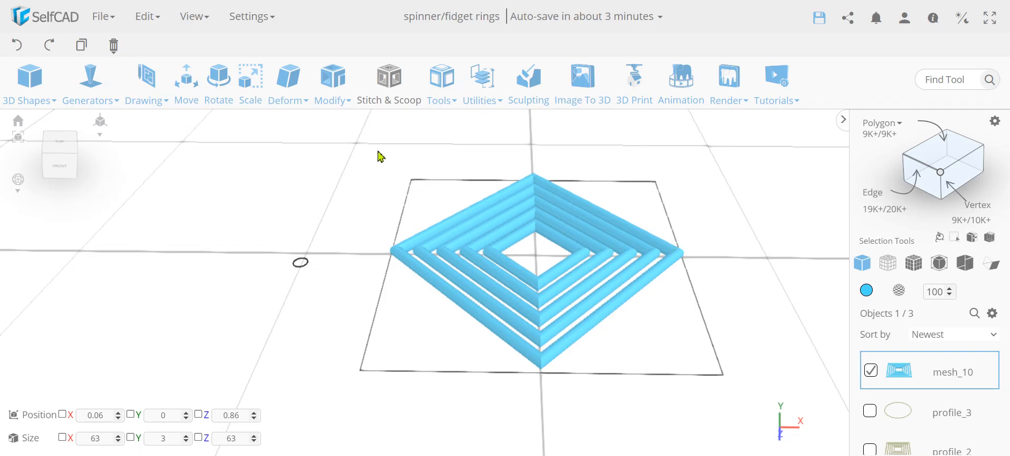
left_click(335, 93)
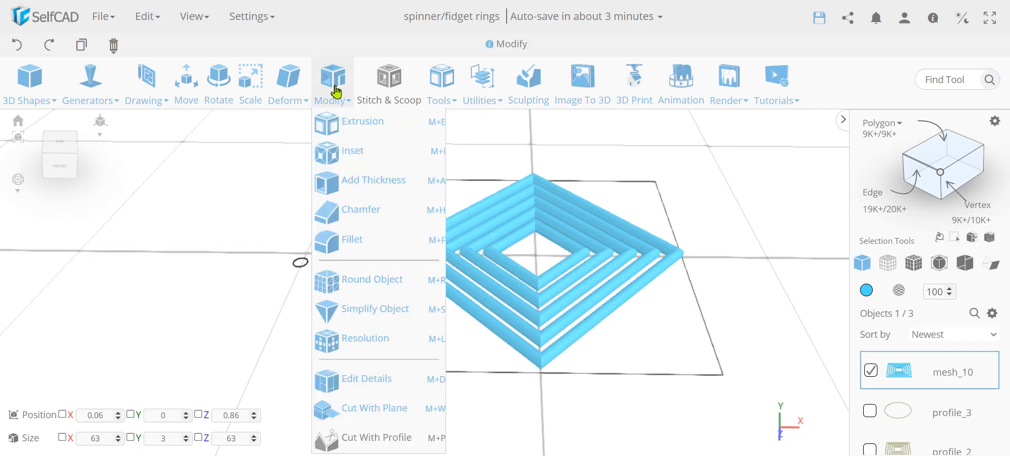
left_click(289, 88)
left_click(316, 219)
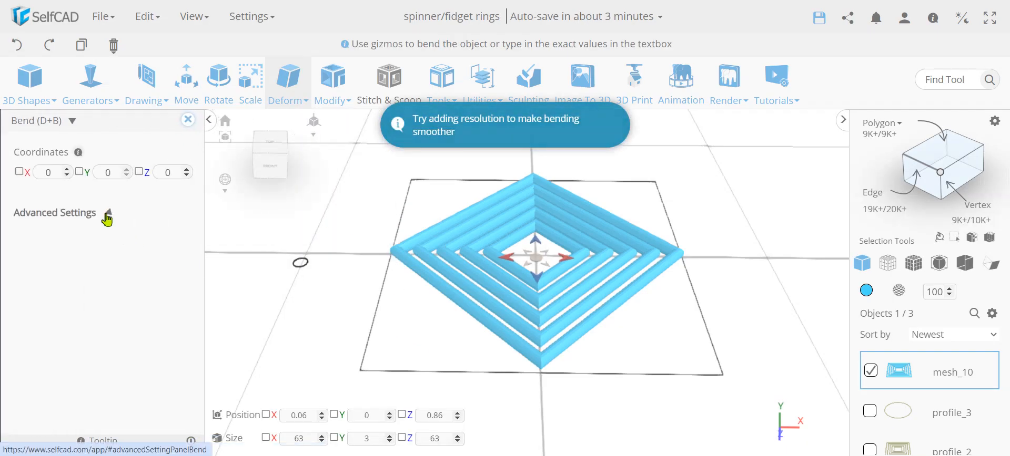
left_click(107, 212)
left_click(155, 245)
left_click(158, 271)
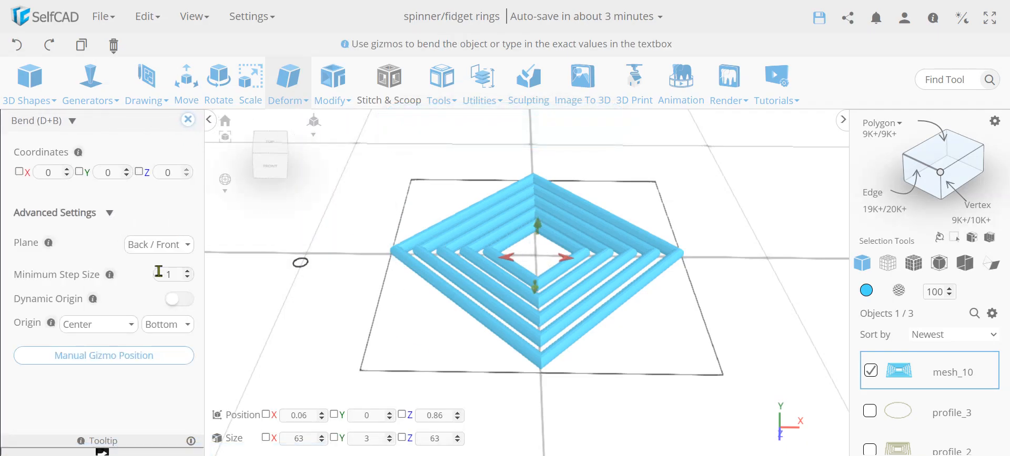
Try bending the diamond mesh with the vertical gizmo arrow, and undo the bend.
left_click_drag(542, 234, 548, 155)
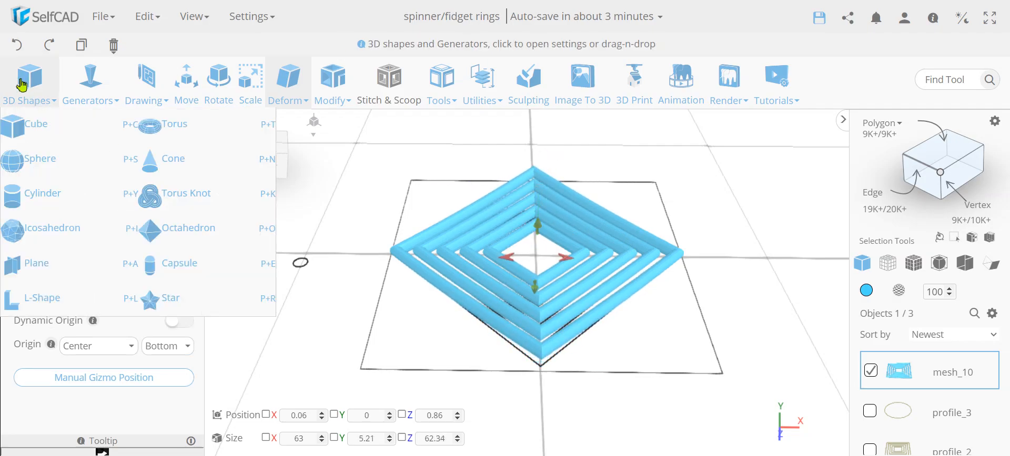
left_click(19, 46)
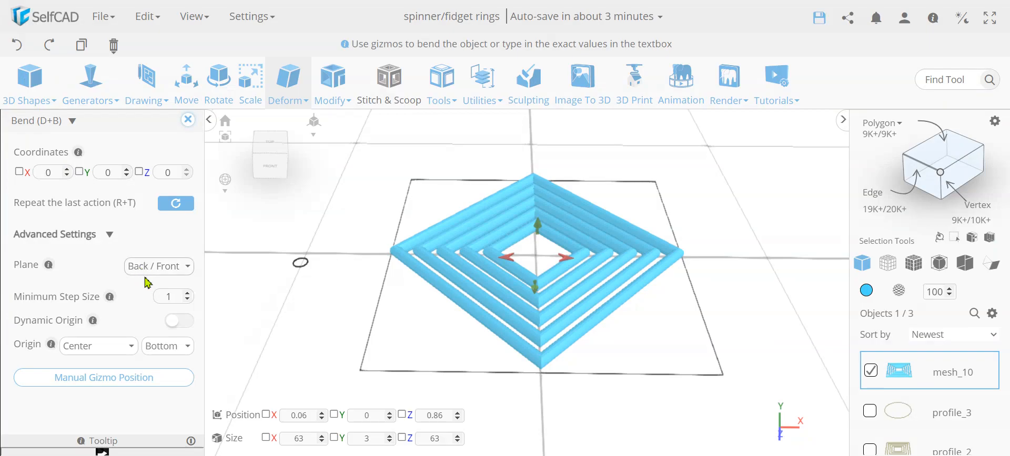
Try bending the diamond mesh by 355 on Y in the Back / Front plane with Dynamic Origin enabled.
left_click(183, 321)
left_click(78, 172)
left_click(107, 173)
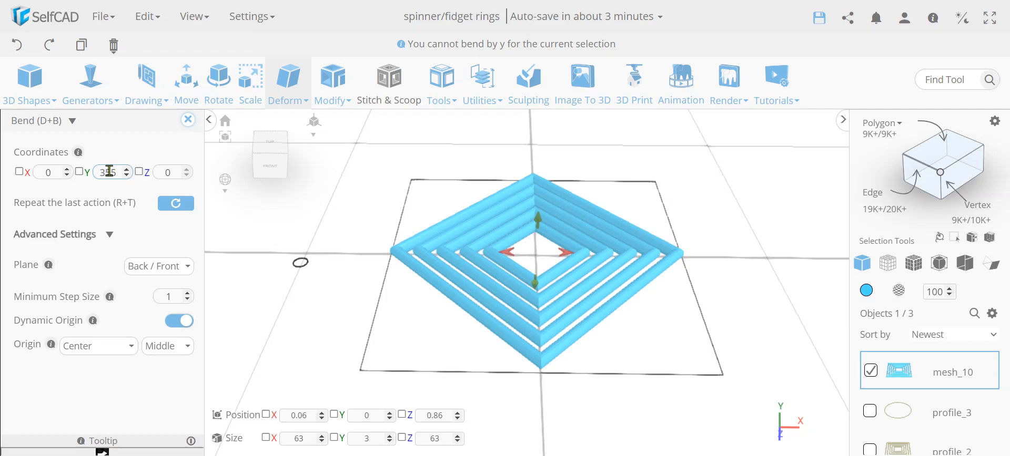
key("Return")
left_click_drag(346, 293, 592, 306)
scroll(515, 182, "up", 5)
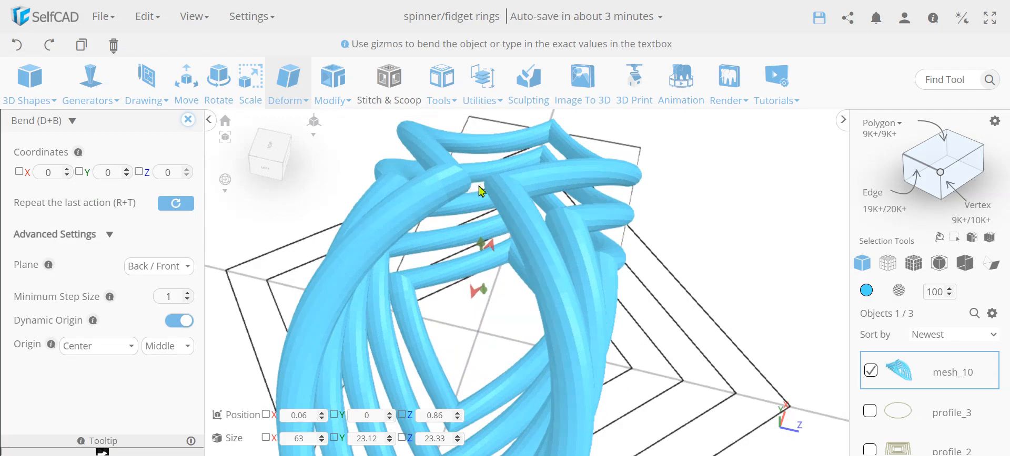
Check the bent mesh from the side, close the Bend tool and undo the bend.
scroll(474, 185, "down", 5)
right_click_drag(502, 204, 491, 162)
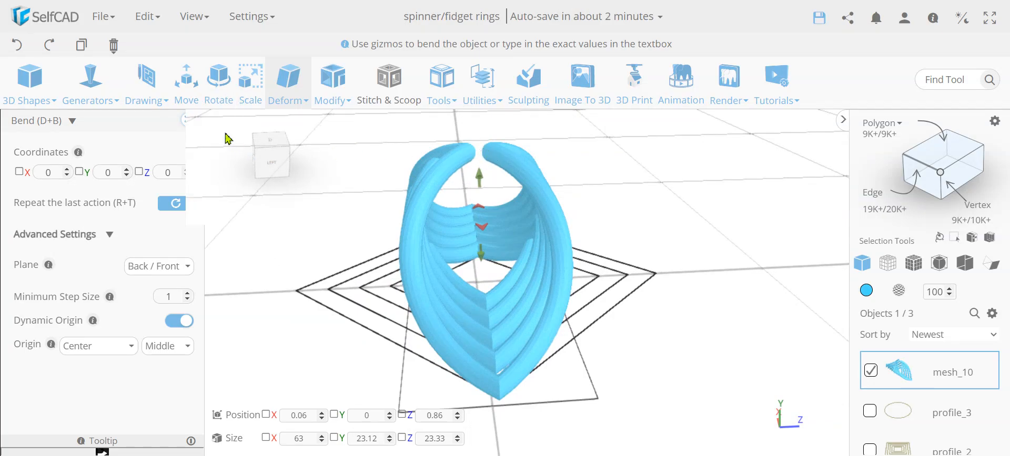
left_click(188, 120)
right_click_drag(521, 282, 469, 315)
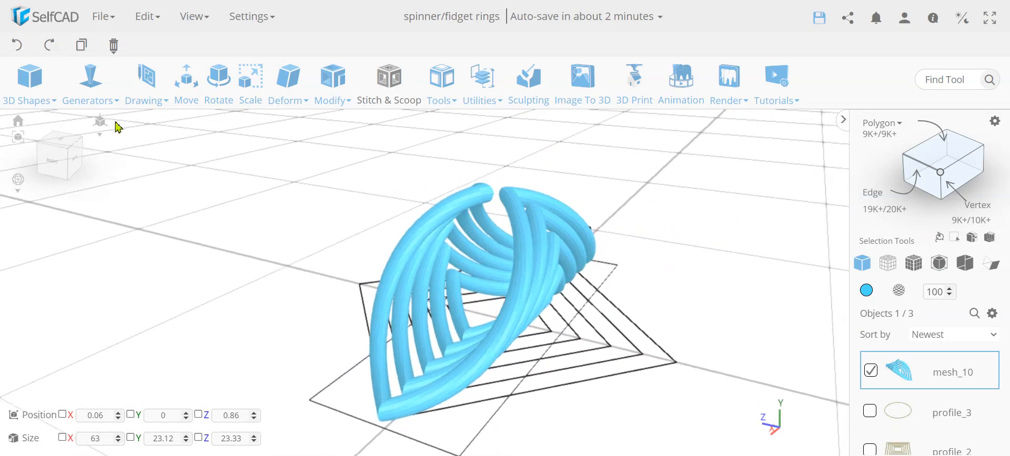
left_click(17, 44)
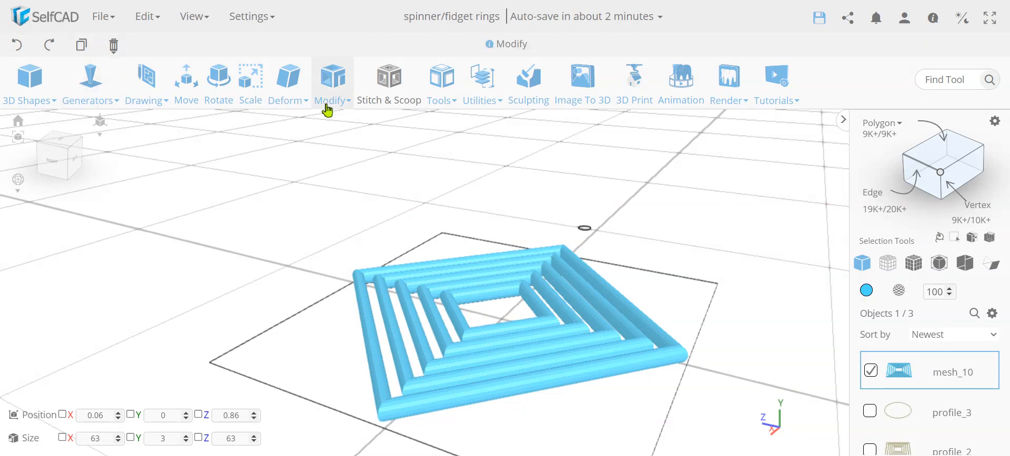
Restart the Bend tool on the diamond mesh with the Left / Right plane and Dynamic Origin enabled.
mouse_move(291, 93)
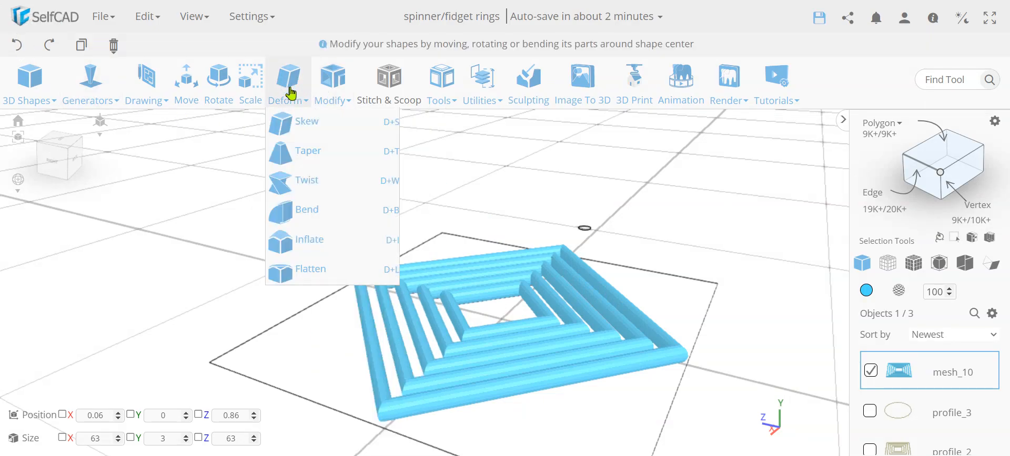
left_click(330, 209)
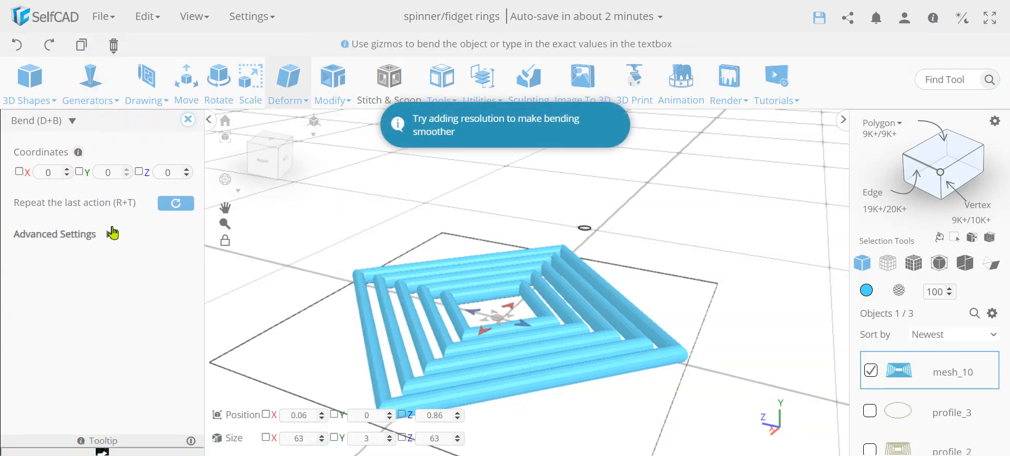
left_click(110, 234)
left_click(148, 268)
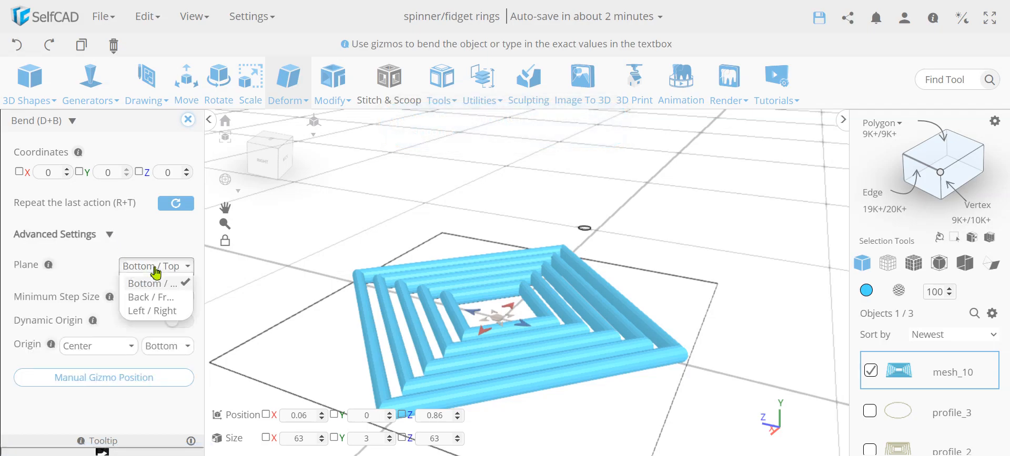
left_click(158, 311)
left_click(178, 322)
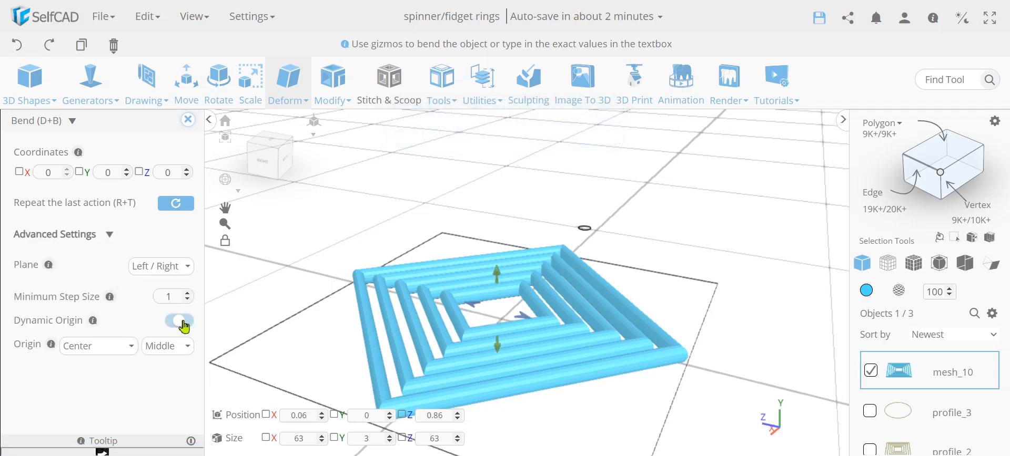
Bend the diamond mesh by 355 on Y, then close the Bend tool and check the ring's shape.
left_click(107, 175)
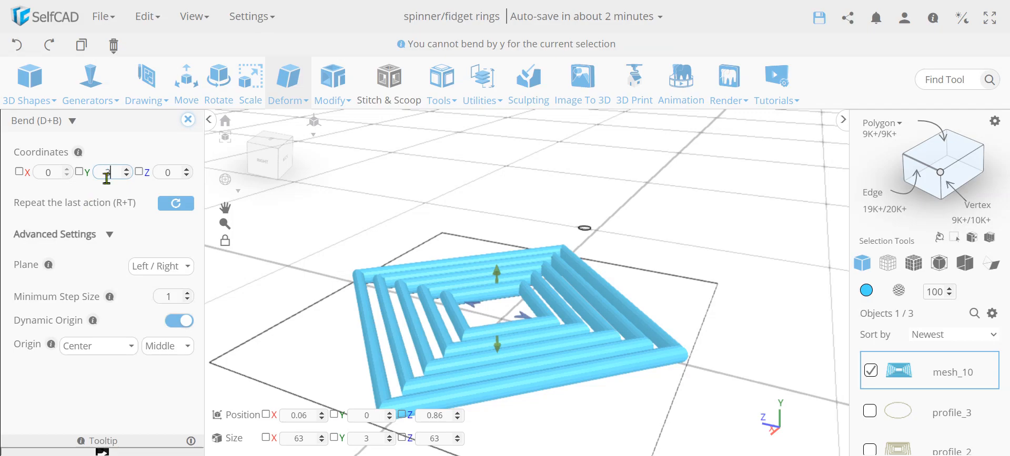
type("355")
key("Return")
right_click_drag(566, 183, 361, 214)
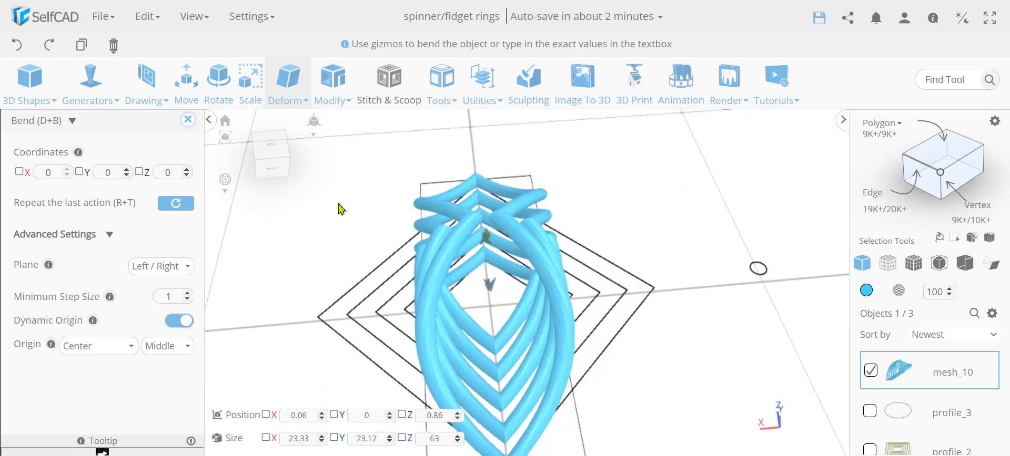
left_click(187, 119)
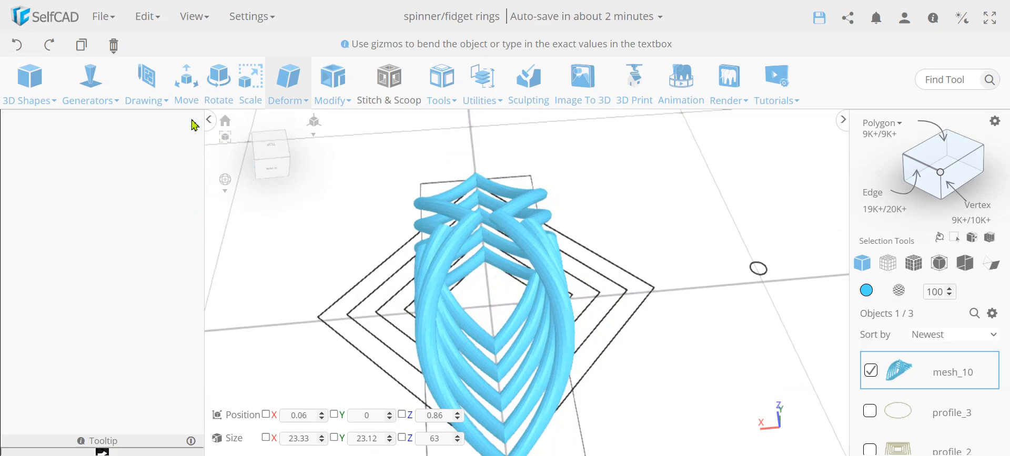
right_click_drag(356, 329, 469, 304)
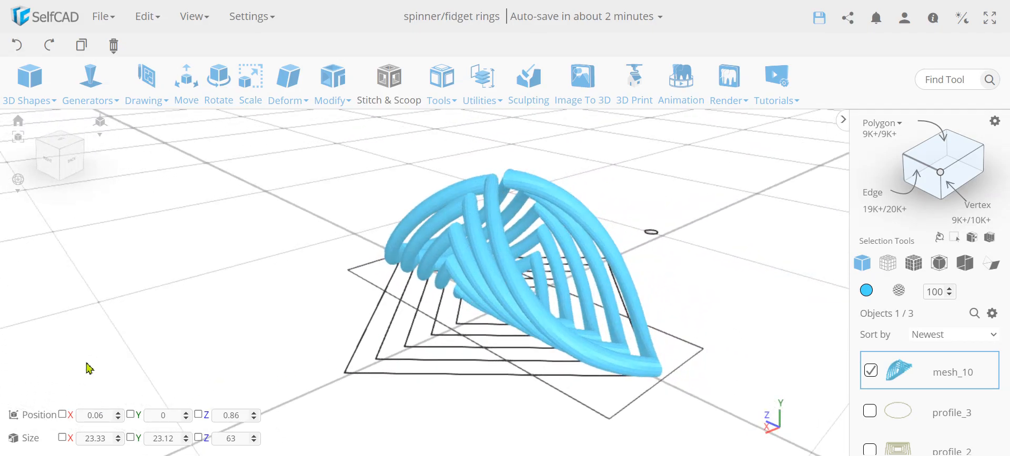